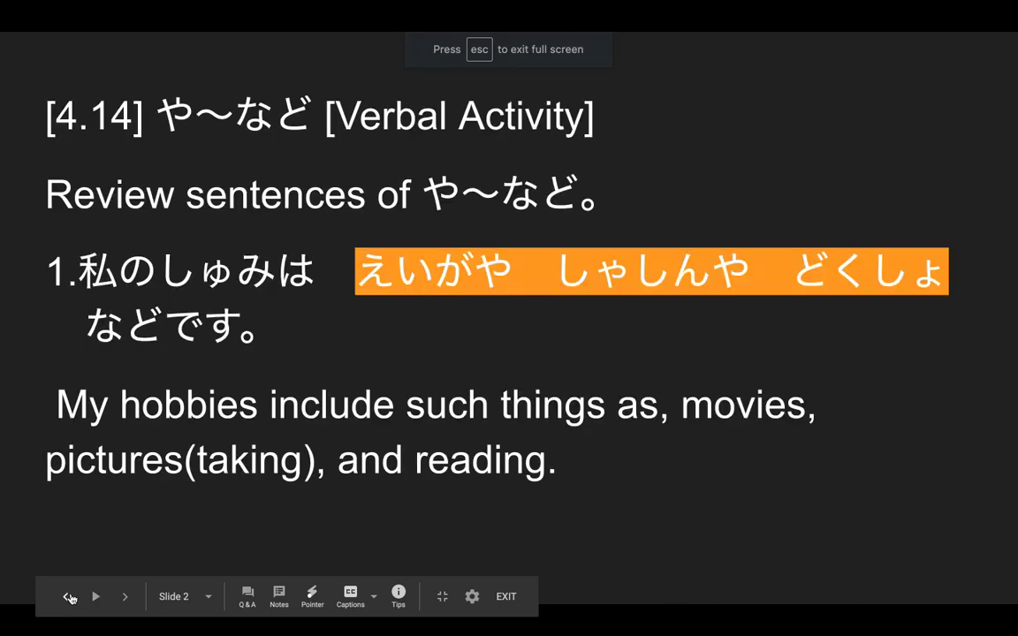
{"action": "left_click", "coordinate": [69, 598]}
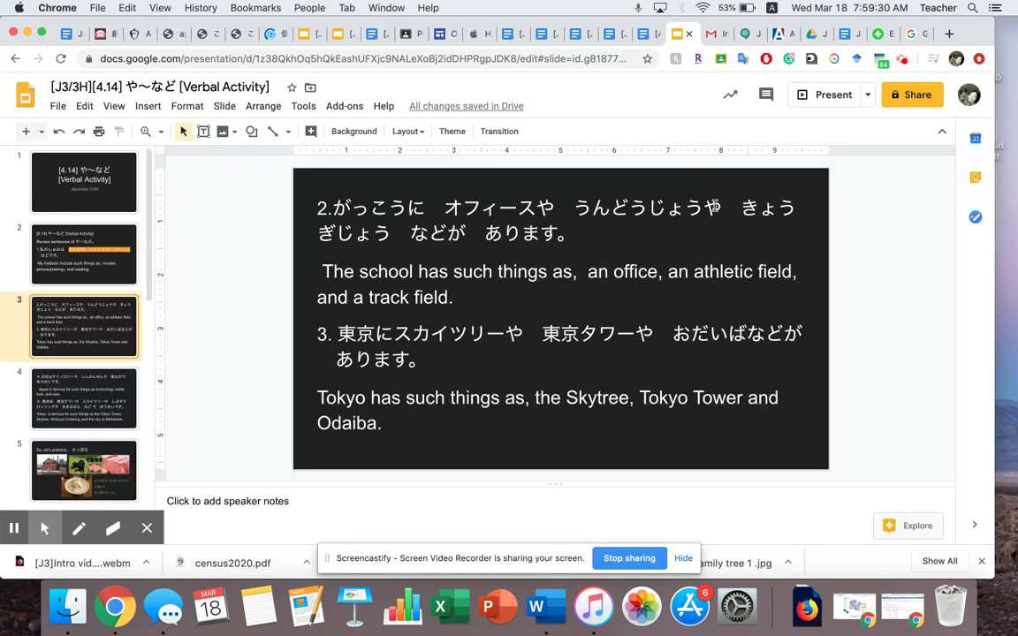
Highlight the nouns listed in sentence 2 in orange.
{"action": "mouse_move", "coordinate": [559, 200]}
{"action": "left_mouse_down"}
{"action": "mouse_move", "coordinate": [766, 188]}
{"action": "mouse_move", "coordinate": [575, 231]}
{"action": "mouse_move", "coordinate": [393, 232]}
{"action": "left_mouse_up"}
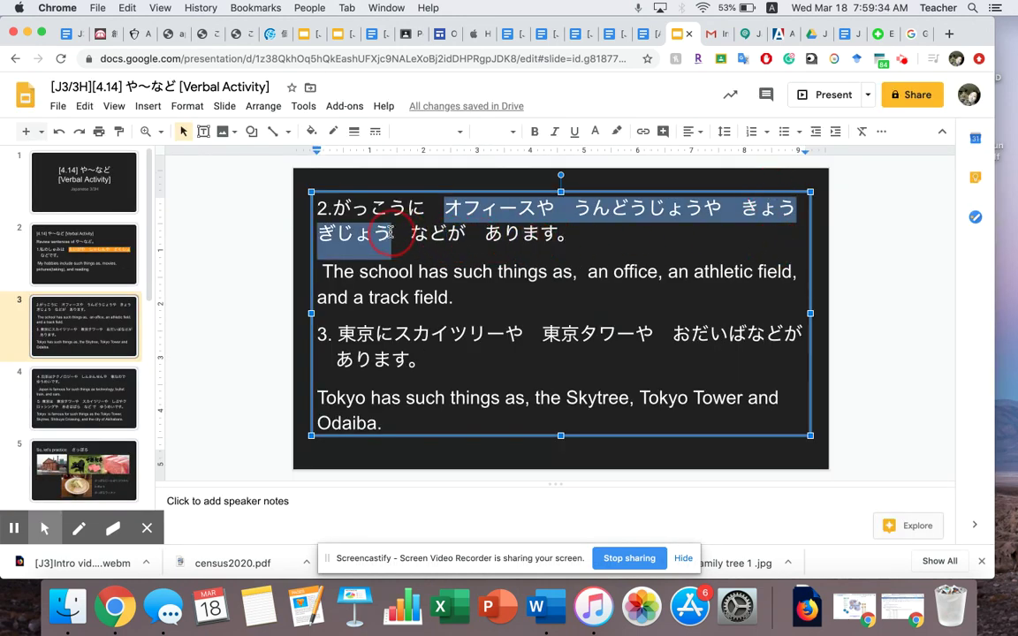
{"action": "left_click", "coordinate": [617, 131]}
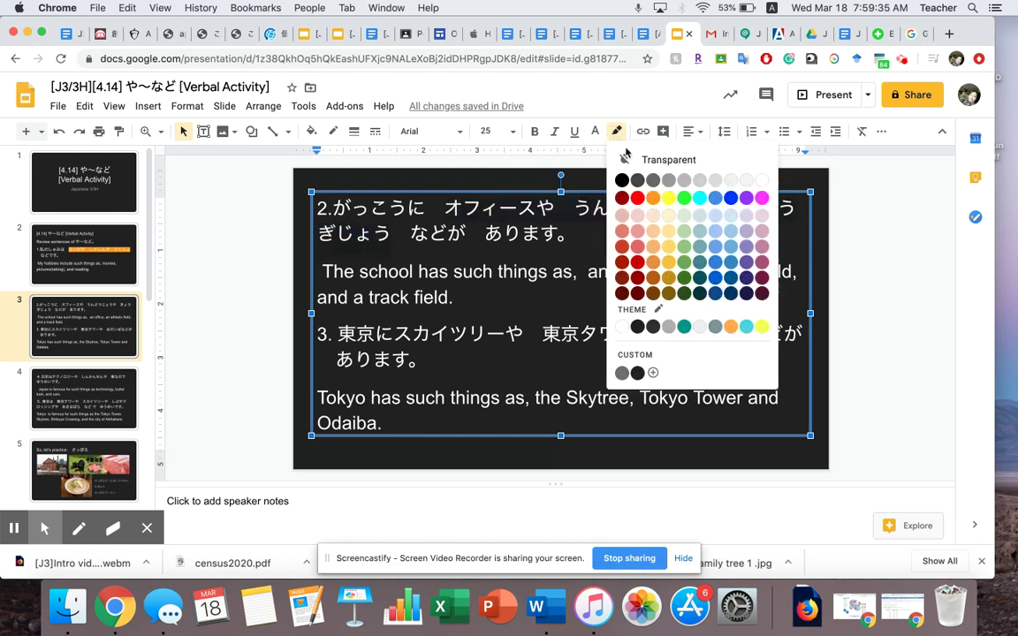
{"action": "left_click", "coordinate": [653, 198]}
{"action": "left_click", "coordinate": [656, 254]}
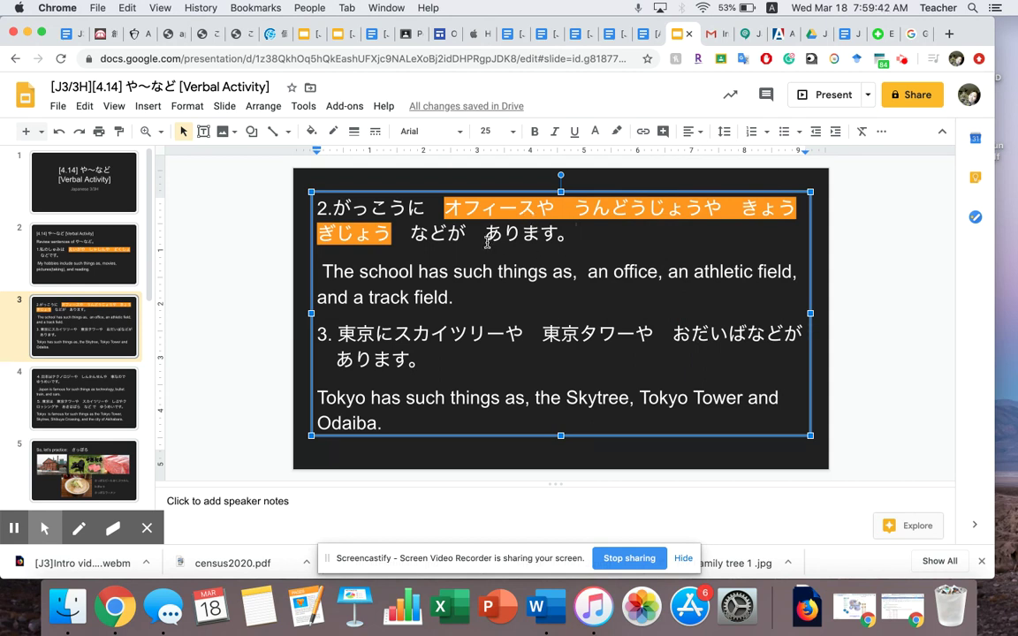
{"action": "double_click", "coordinate": [409, 210]}
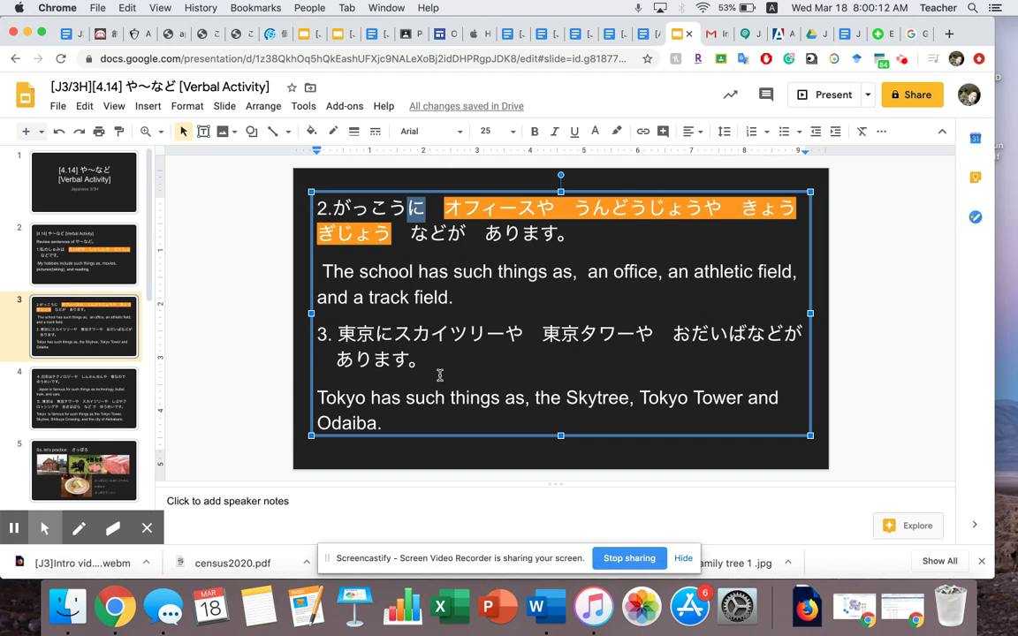
Highlight the place nouns in sentence 3 orange, then go to slide 4.
{"action": "mouse_move", "coordinate": [394, 334]}
{"action": "left_mouse_down"}
{"action": "mouse_move", "coordinate": [770, 346]}
{"action": "mouse_move", "coordinate": [754, 342]}
{"action": "left_mouse_up"}
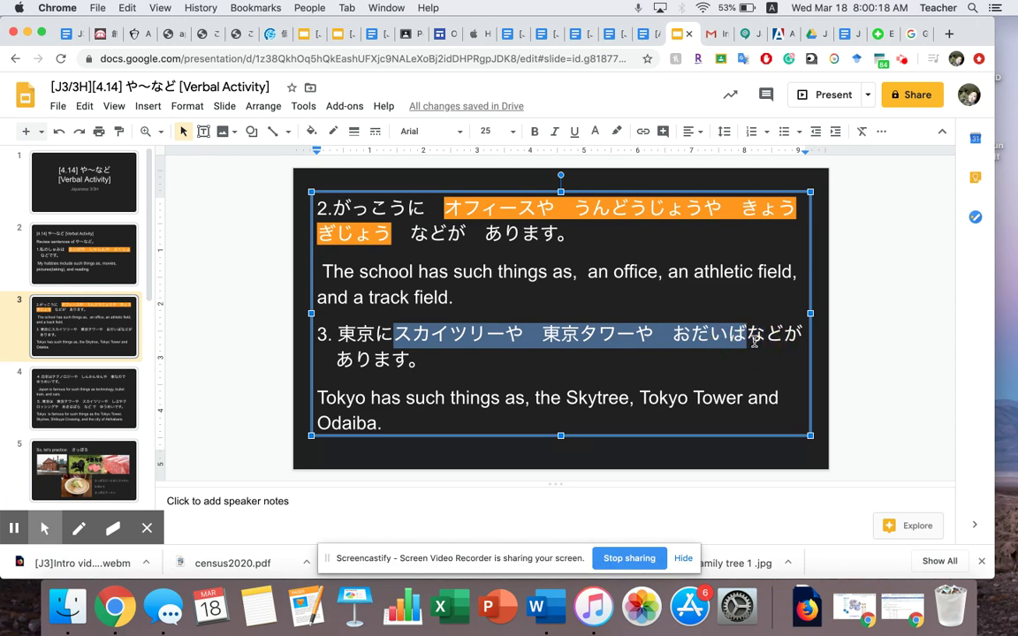
{"action": "left_click", "coordinate": [616, 130]}
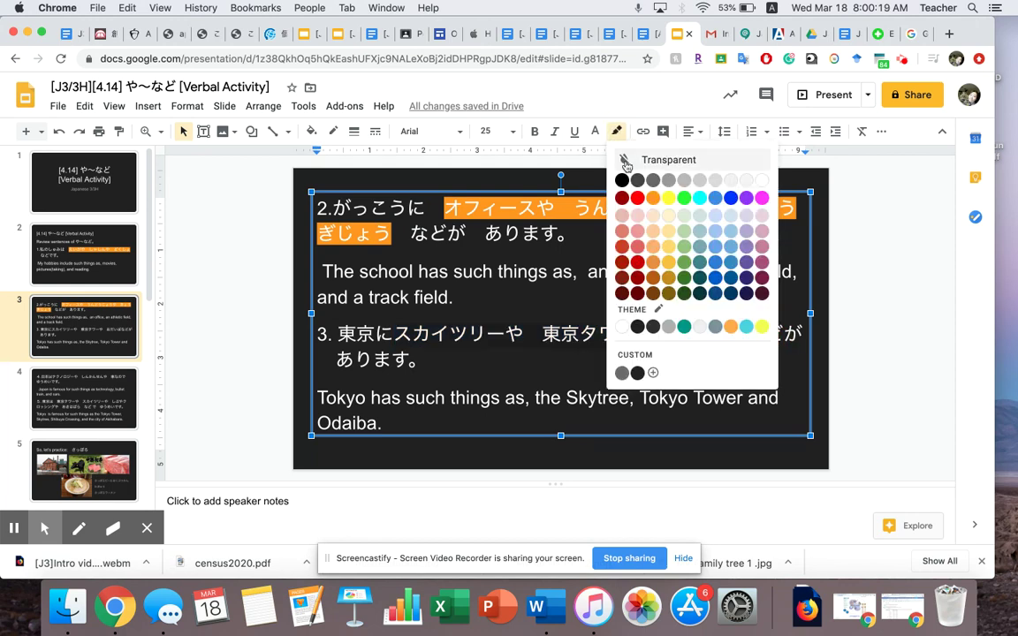
{"action": "left_click", "coordinate": [658, 205]}
{"action": "left_click", "coordinate": [665, 359]}
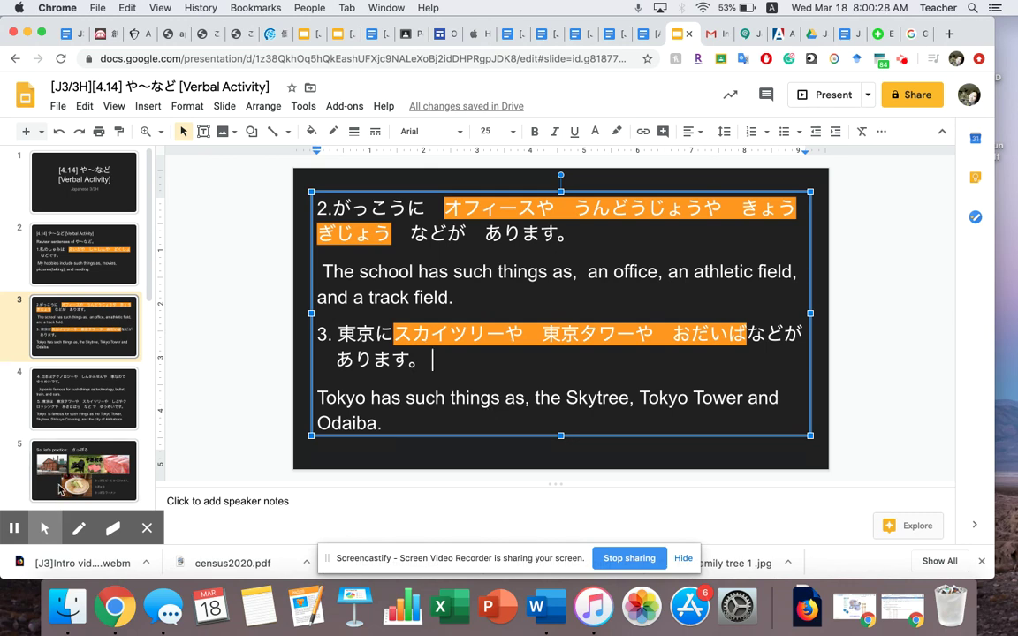
{"action": "left_click", "coordinate": [78, 406]}
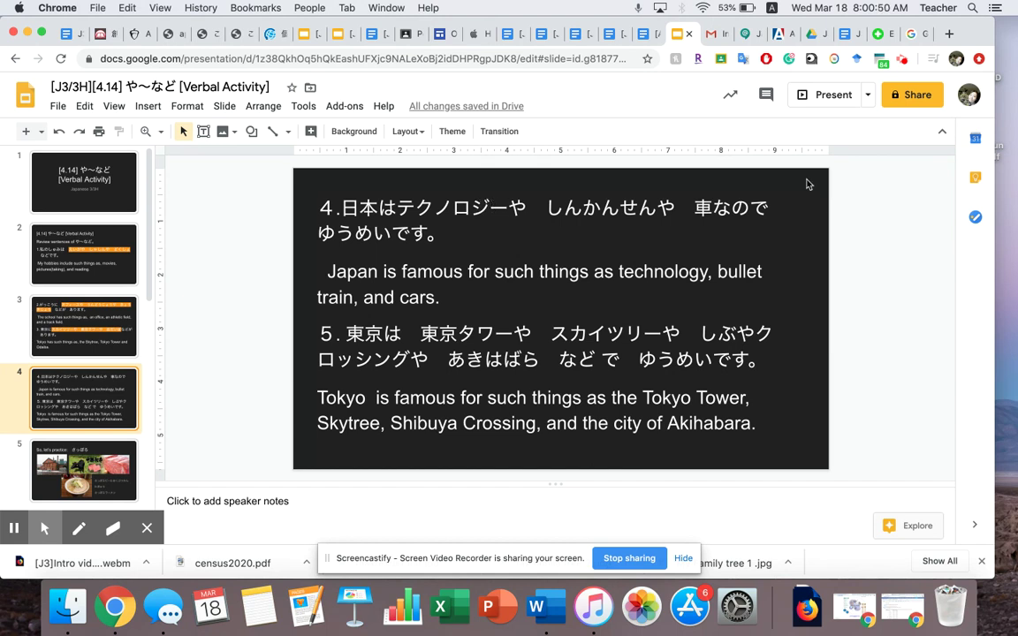
Change 車なので to 車などで in sentence 4.
{"action": "left_click_drag", "start_coordinate": [765, 211], "coordinate": [752, 213]}
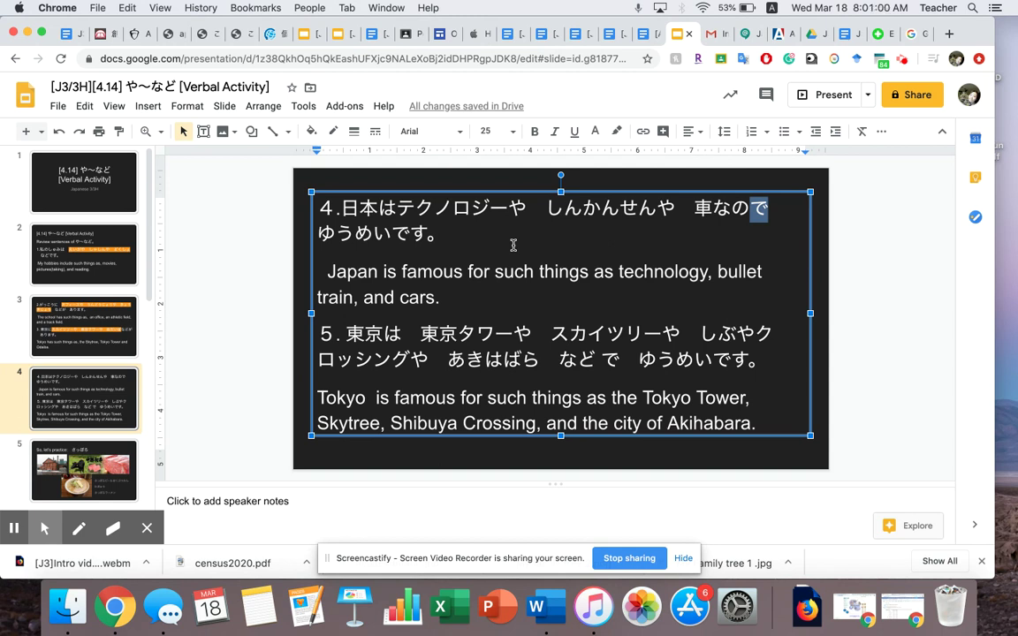
{"action": "left_click", "coordinate": [401, 207]}
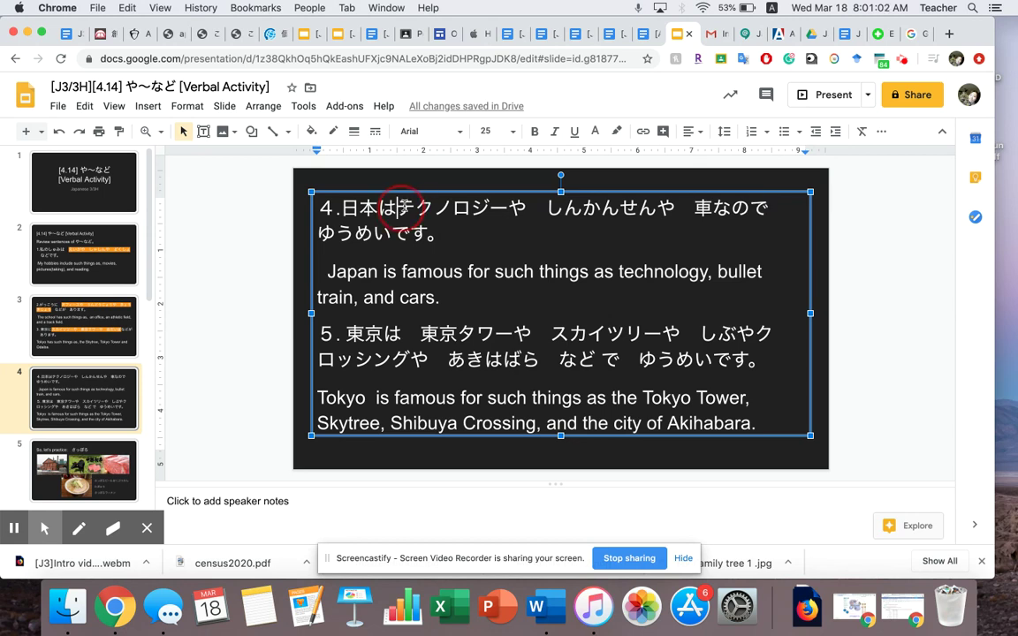
{"action": "left_click_drag", "start_coordinate": [401, 206], "coordinate": [748, 215]}
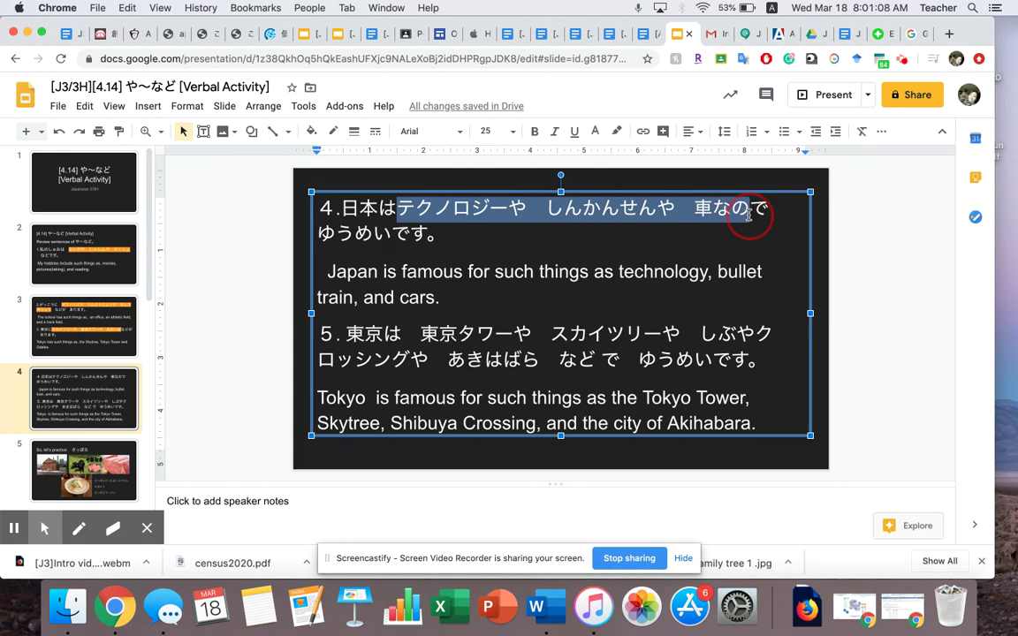
{"action": "left_click_drag", "start_coordinate": [749, 214], "coordinate": [749, 211]}
{"action": "left_click", "coordinate": [749, 208]}
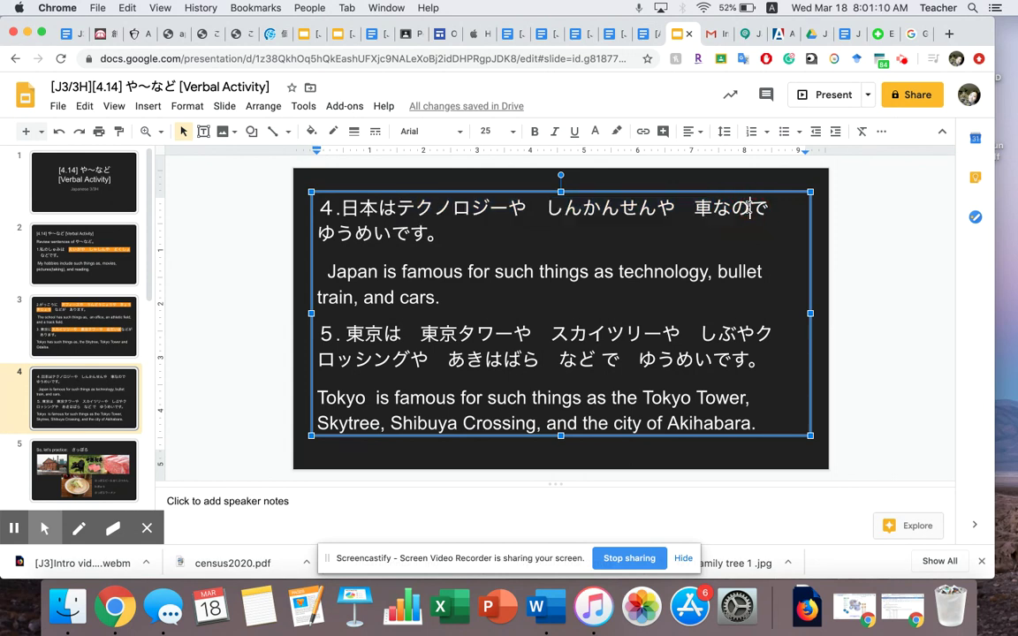
{"action": "key", "text": "BackSpace"}
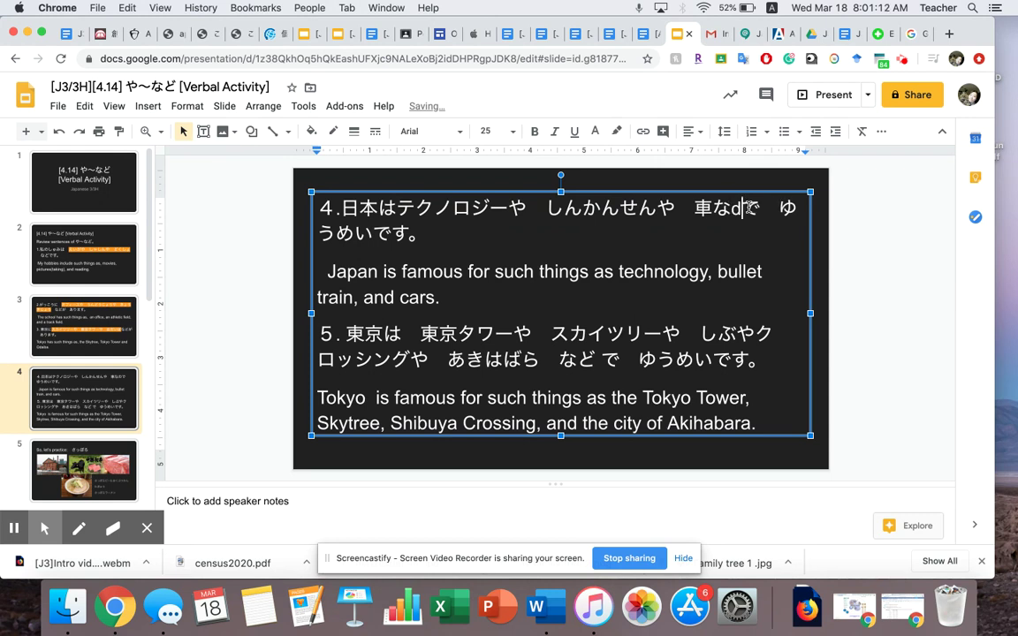
{"action": "type", "text": "d"}
{"action": "type", "text": "o"}
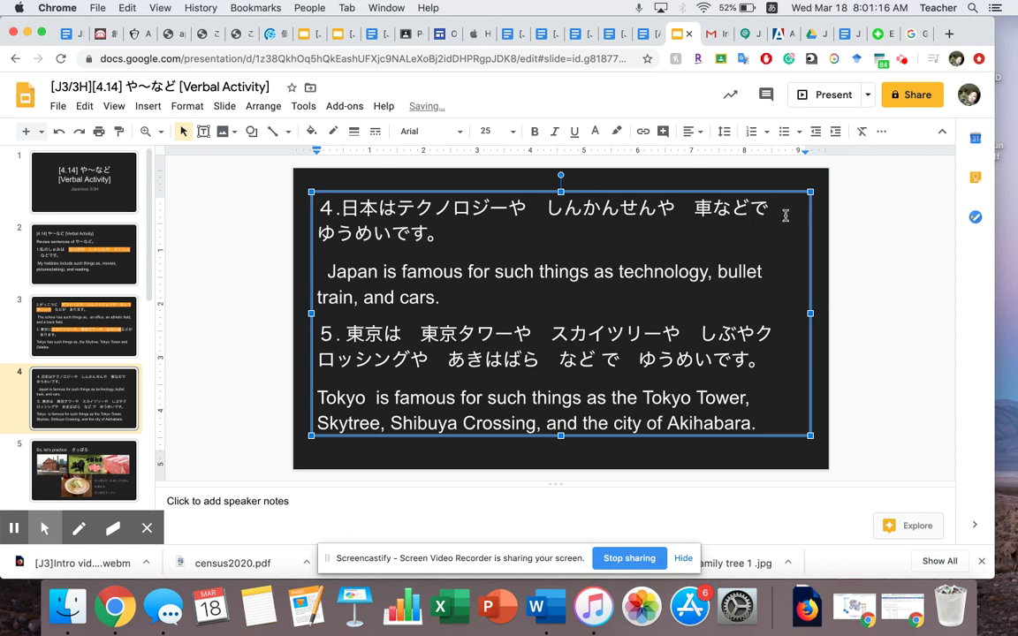
Highlight the nouns from テクノロジー to 車 in sentence 4 orange.
{"action": "double_click", "coordinate": [702, 209]}
{"action": "mouse_move", "coordinate": [590, 217]}
{"action": "left_mouse_down"}
{"action": "mouse_move", "coordinate": [389, 211]}
{"action": "mouse_move", "coordinate": [403, 215]}
{"action": "left_mouse_up"}
{"action": "left_click", "coordinate": [617, 131]}
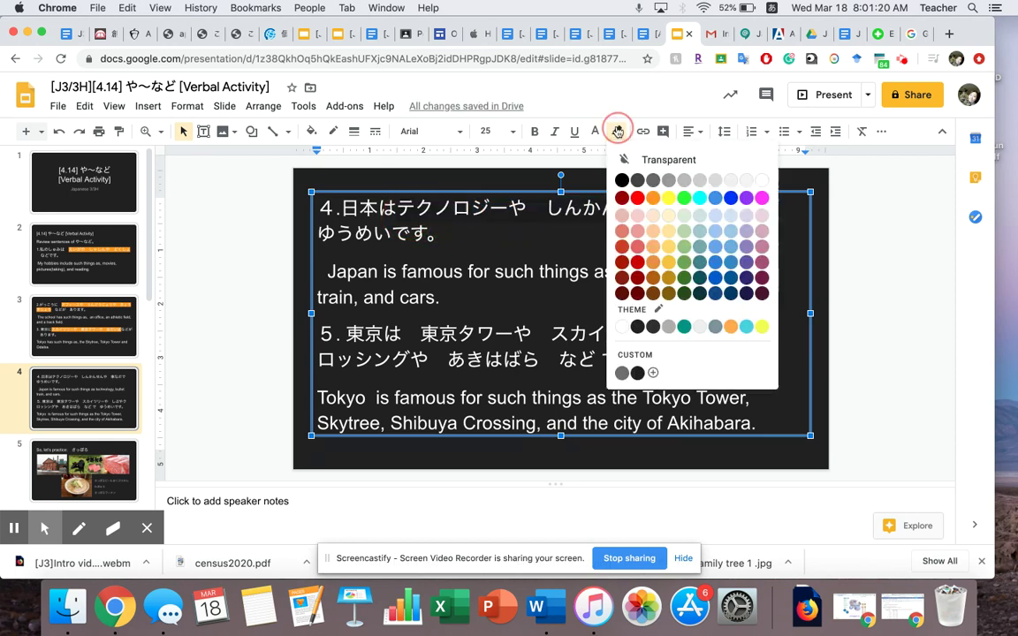
{"action": "left_click", "coordinate": [655, 201]}
{"action": "left_click", "coordinate": [621, 272]}
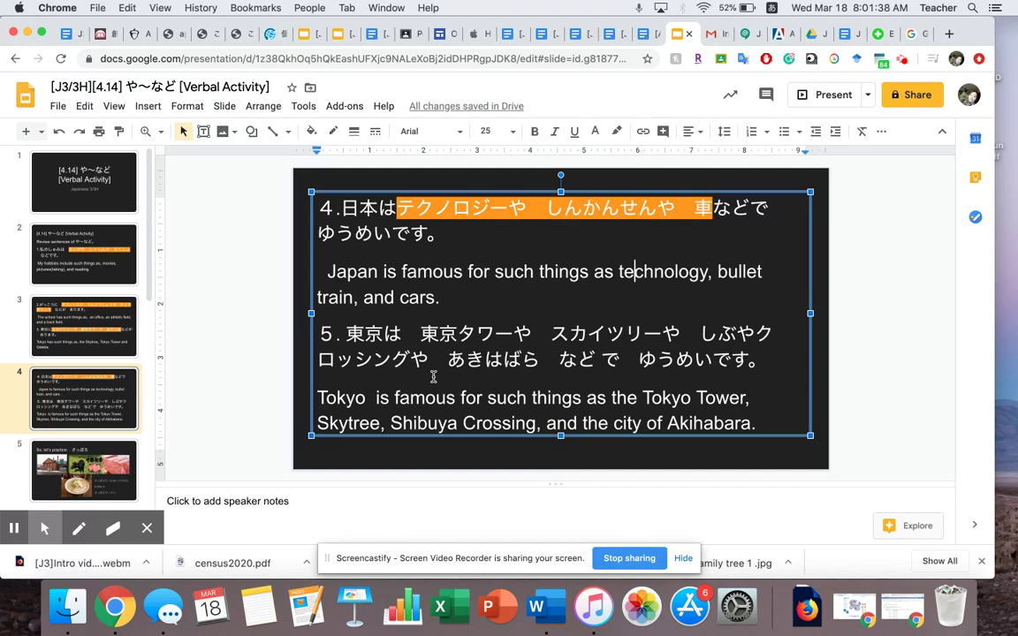
Highlight the places listed in sentence 5 orange.
{"action": "mouse_move", "coordinate": [421, 333]}
{"action": "left_mouse_down"}
{"action": "mouse_move", "coordinate": [771, 333]}
{"action": "mouse_move", "coordinate": [445, 334]}
{"action": "mouse_move", "coordinate": [430, 355]}
{"action": "mouse_move", "coordinate": [584, 357]}
{"action": "mouse_move", "coordinate": [539, 359]}
{"action": "mouse_move", "coordinate": [558, 360]}
{"action": "left_mouse_up"}
{"action": "left_click", "coordinate": [616, 131]}
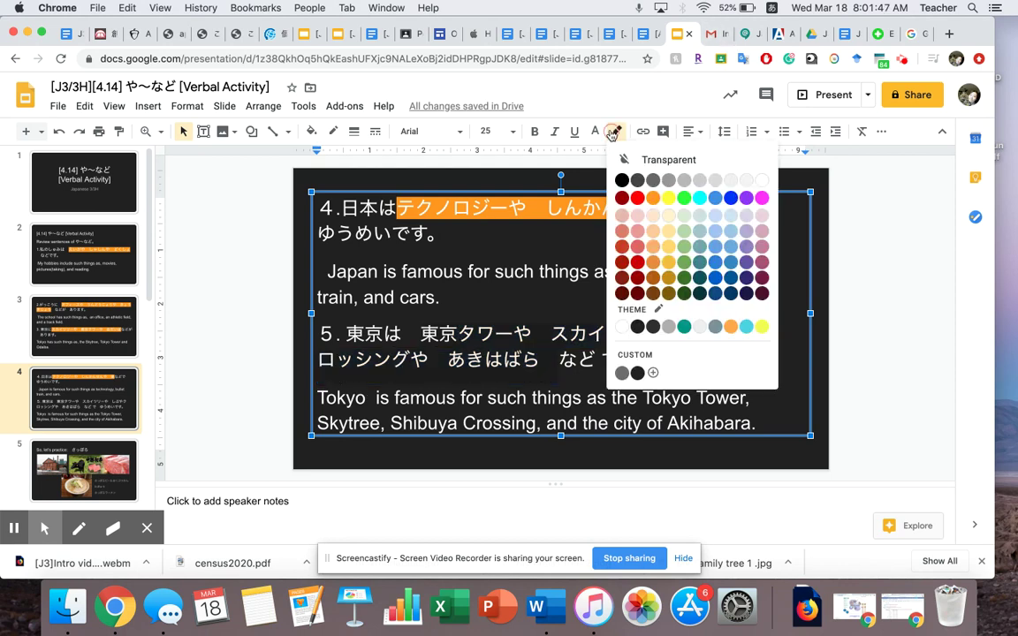
{"action": "left_click", "coordinate": [655, 195]}
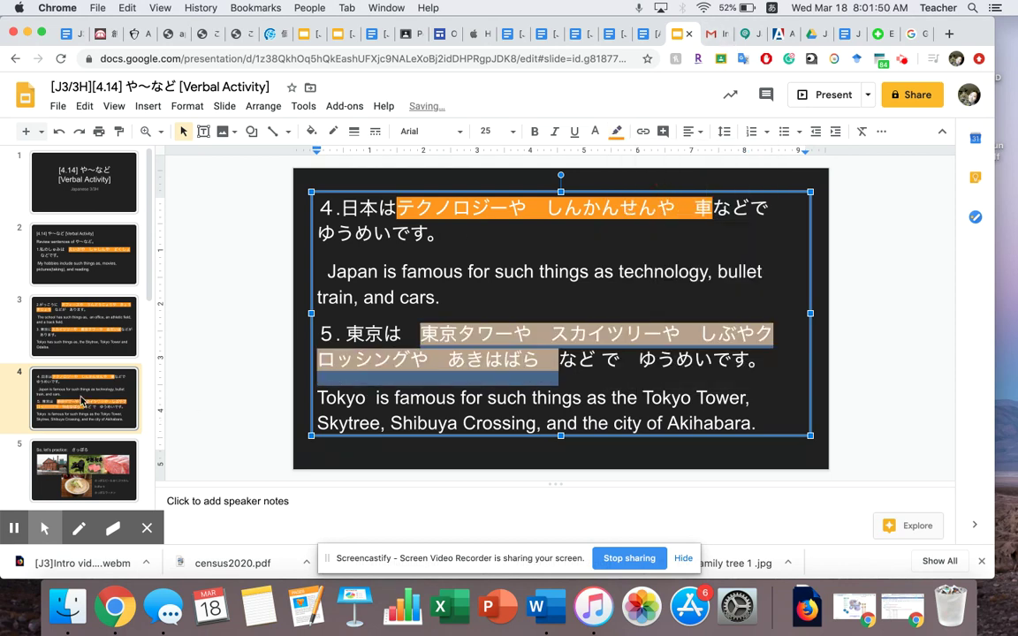
{"action": "left_click", "coordinate": [455, 297]}
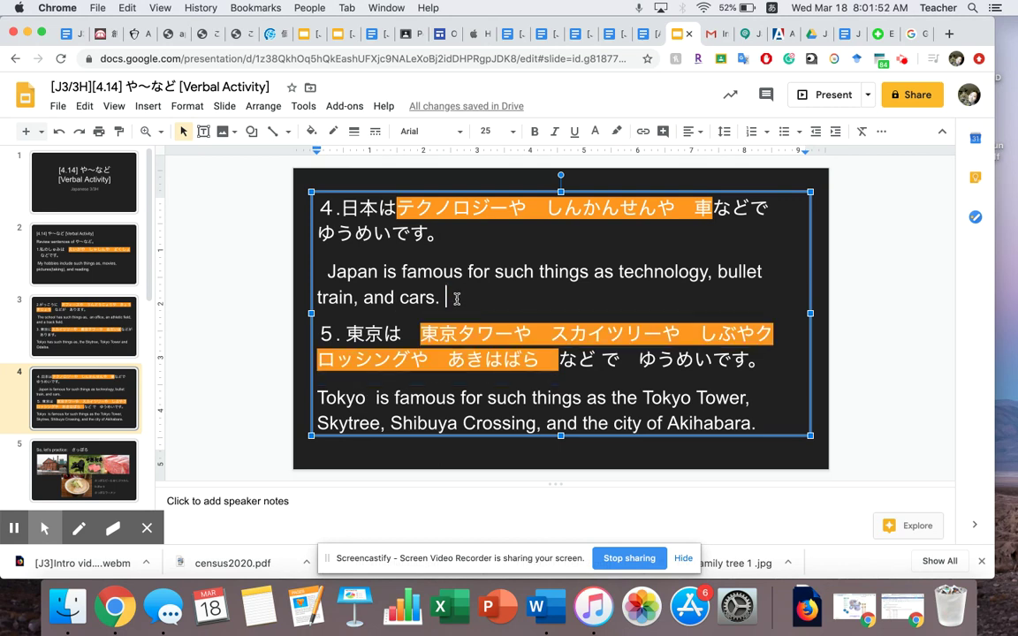
On slide 2, give など in sentence 1 a purple highlight, then open slide 3.
{"action": "left_click", "coordinate": [94, 273]}
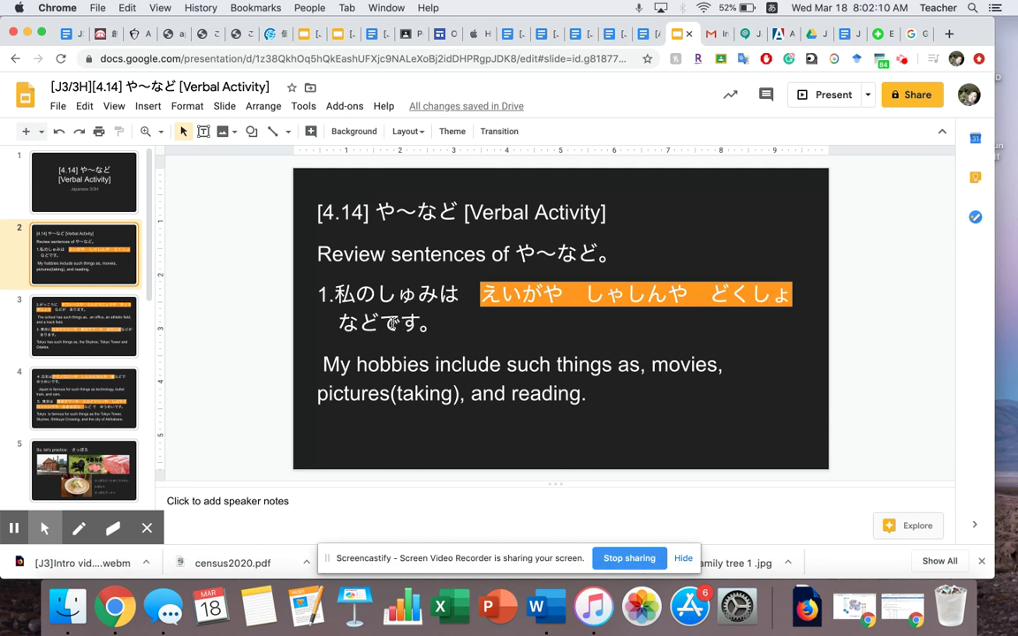
{"action": "double_click", "coordinate": [345, 323]}
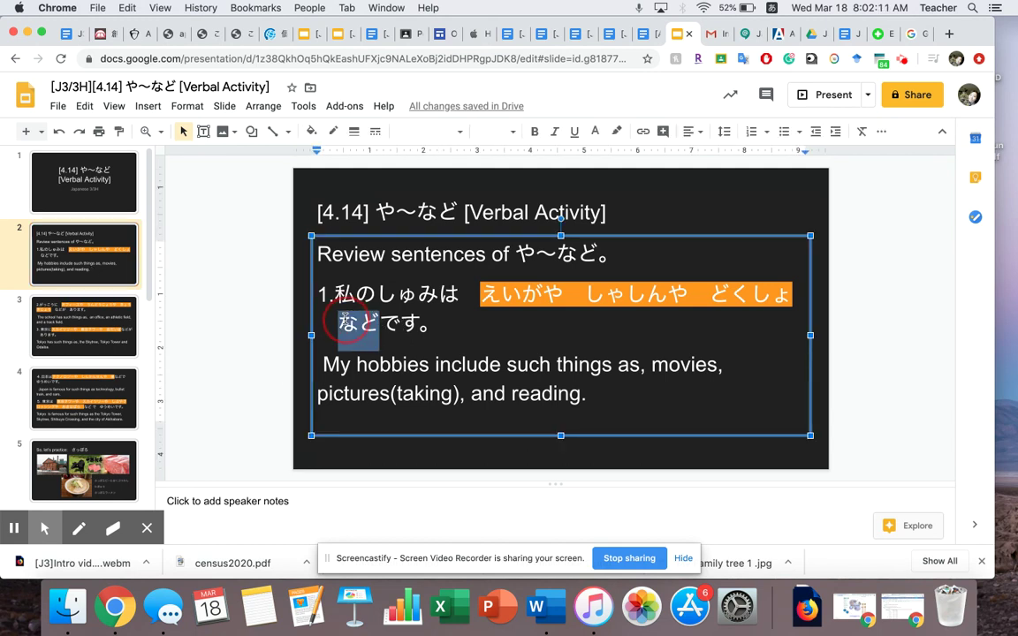
{"action": "left_click", "coordinate": [617, 132]}
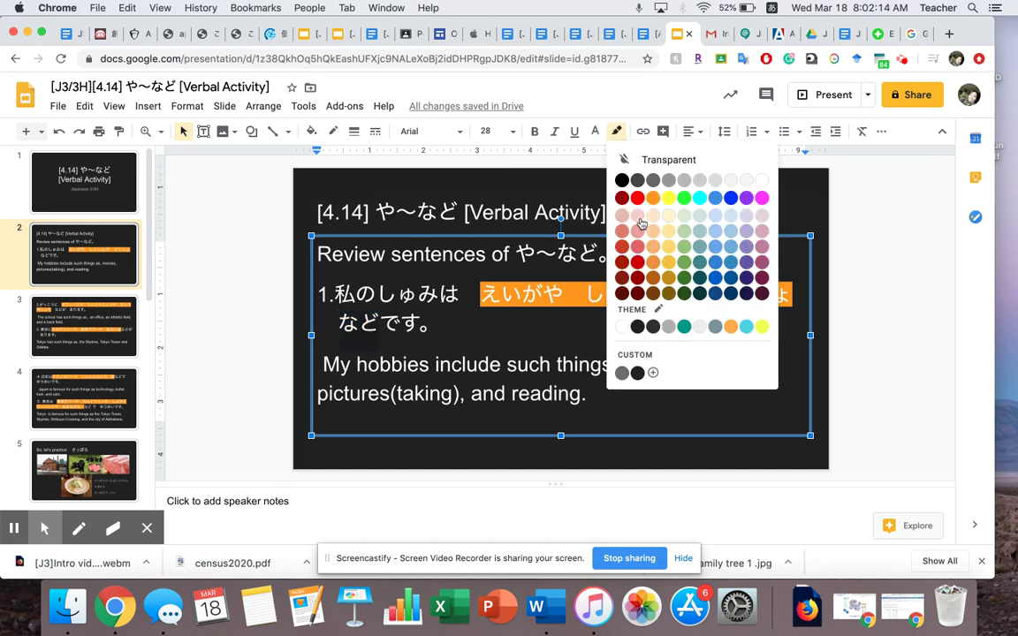
{"action": "left_click", "coordinate": [668, 198]}
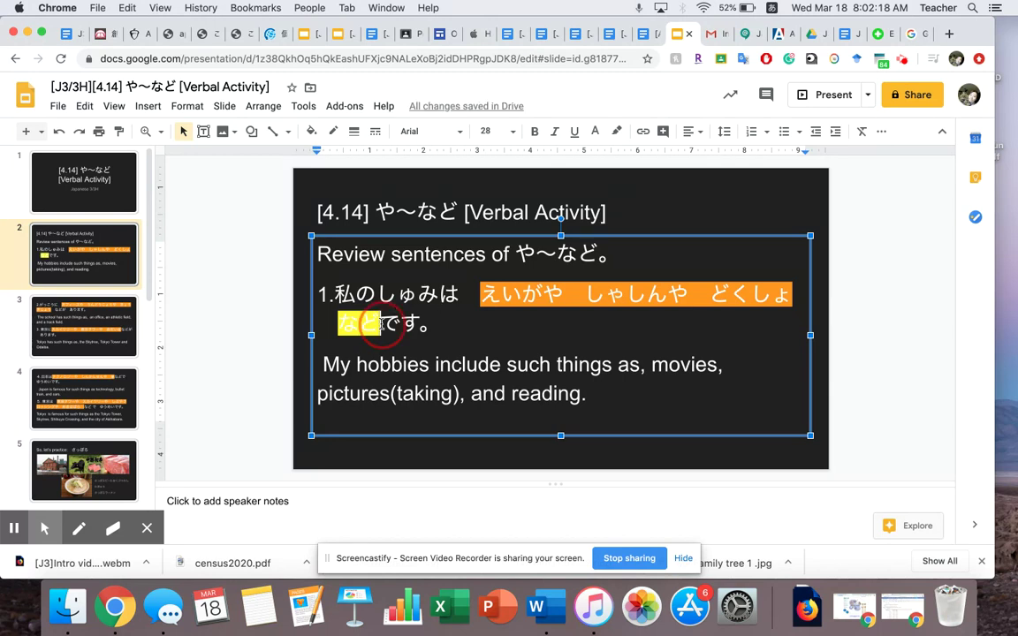
{"action": "left_click", "coordinate": [617, 130]}
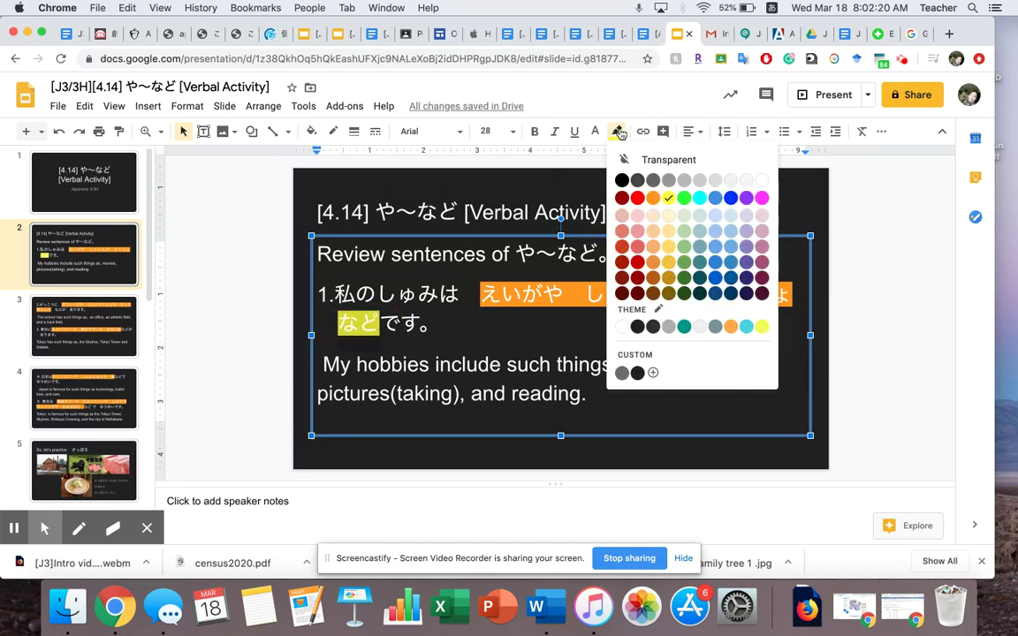
{"action": "left_click", "coordinate": [748, 198]}
{"action": "left_click", "coordinate": [632, 320]}
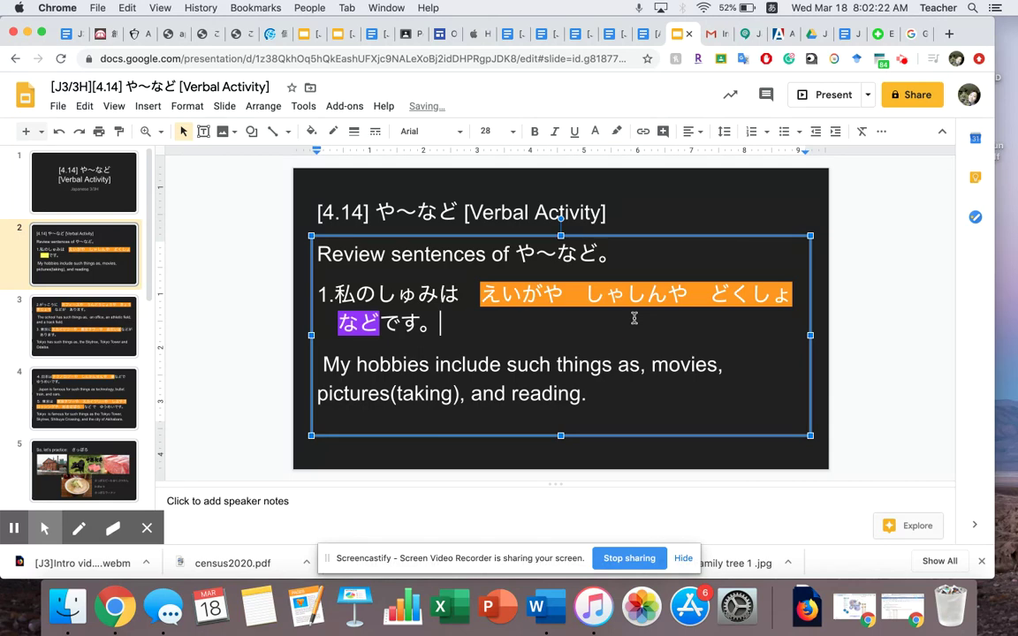
{"action": "left_click", "coordinate": [124, 329]}
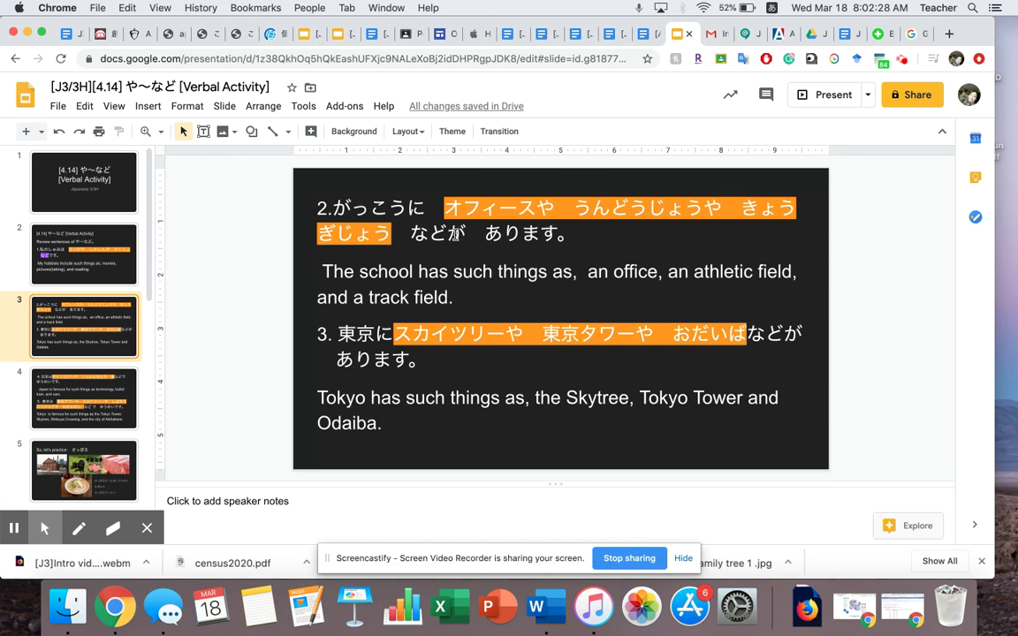
Highlight both など in sentences 2 and 3 purple, then open slide 4.
{"action": "double_click", "coordinate": [429, 233]}
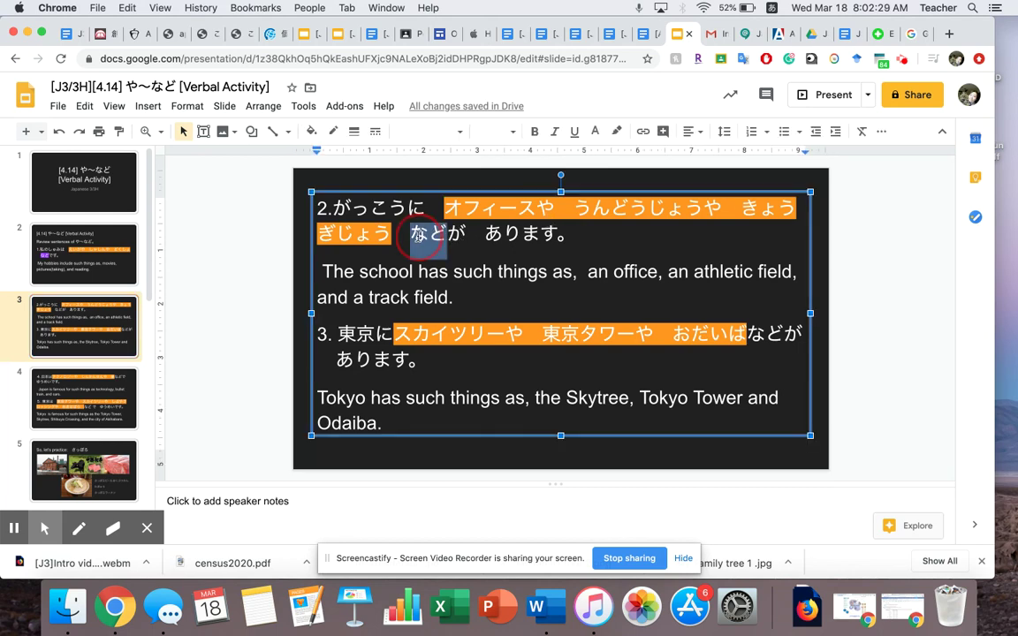
{"action": "left_click", "coordinate": [617, 130]}
{"action": "left_click", "coordinate": [748, 200]}
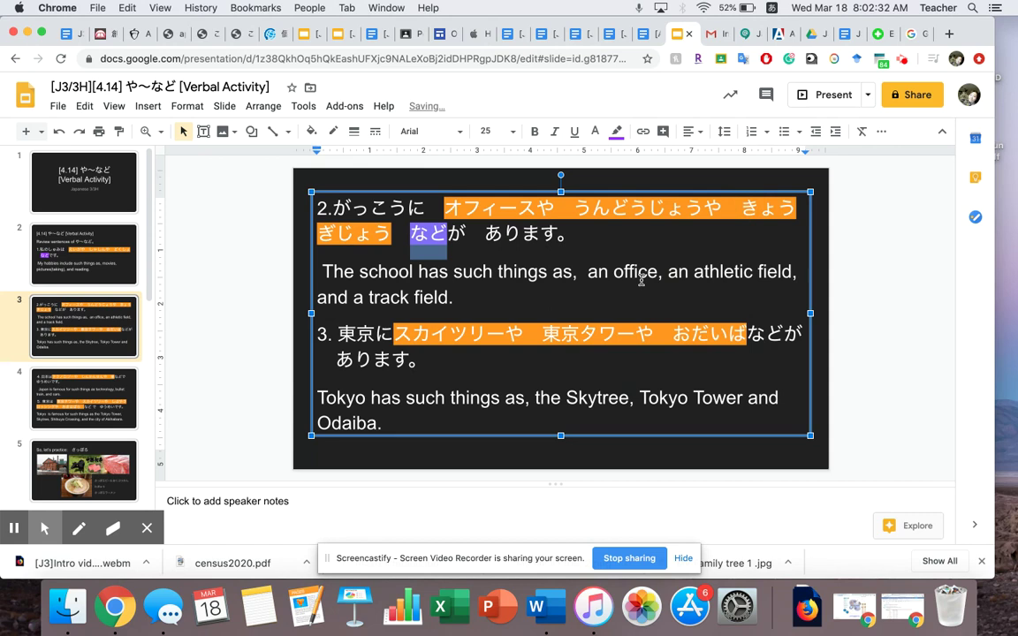
{"action": "left_click", "coordinate": [640, 272]}
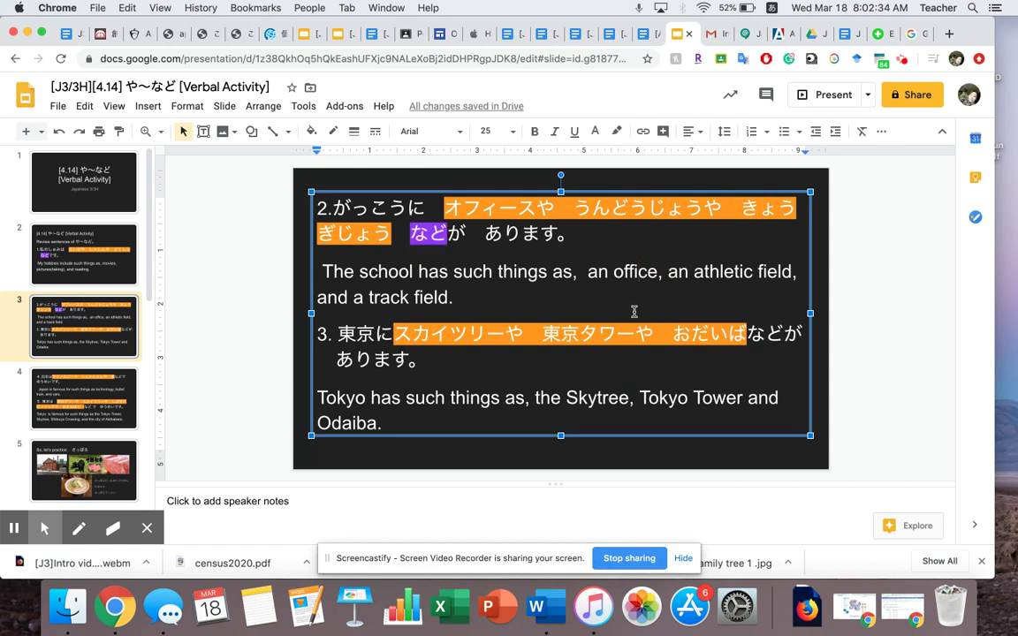
{"action": "left_click_drag", "start_coordinate": [783, 334], "coordinate": [747, 334]}
{"action": "left_click", "coordinate": [615, 131]}
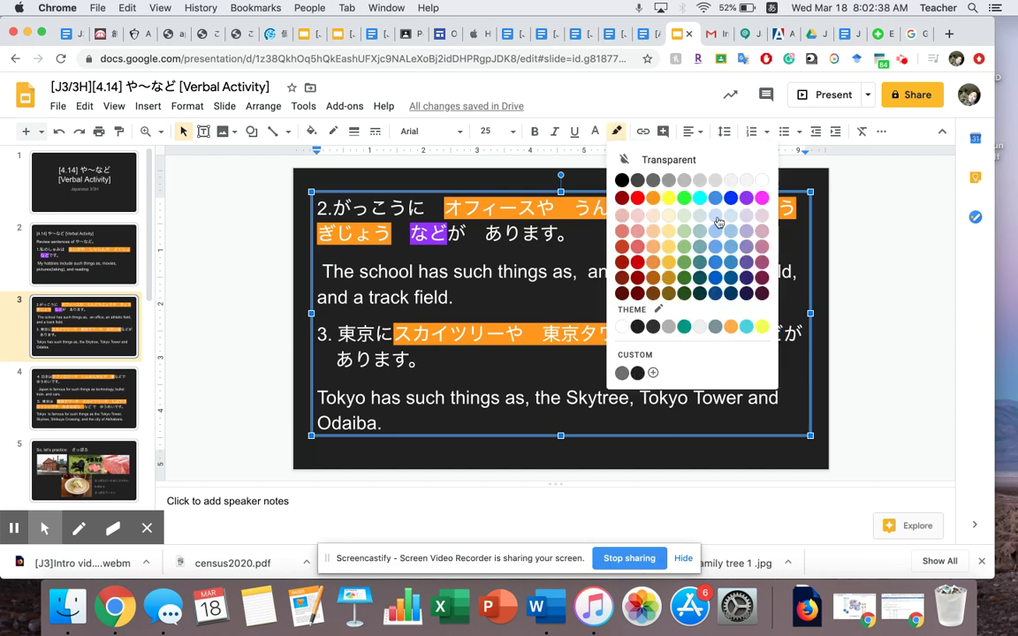
{"action": "left_click", "coordinate": [748, 200]}
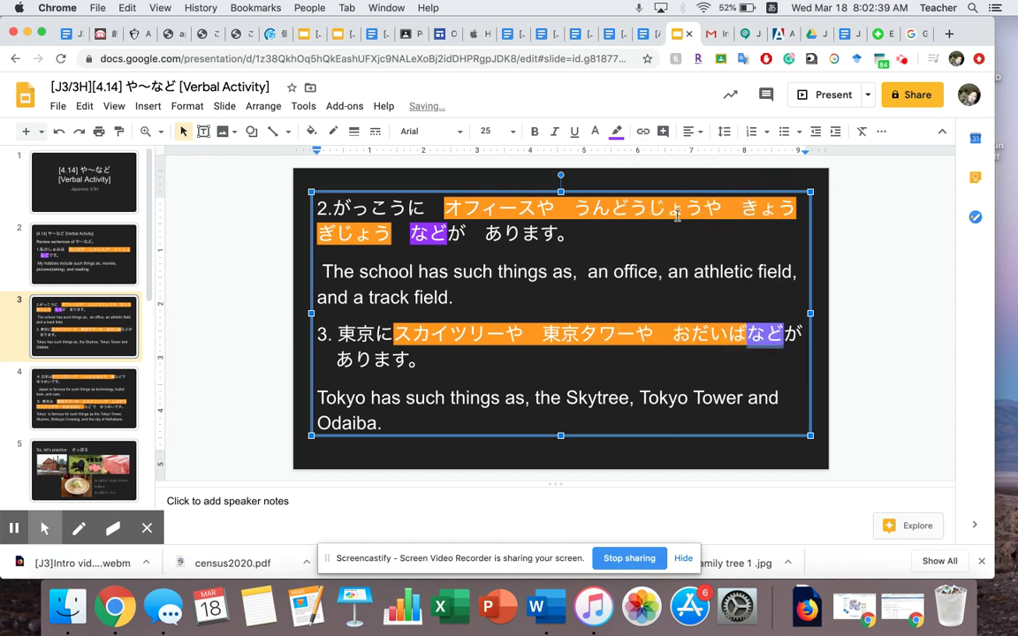
{"action": "left_click", "coordinate": [111, 408]}
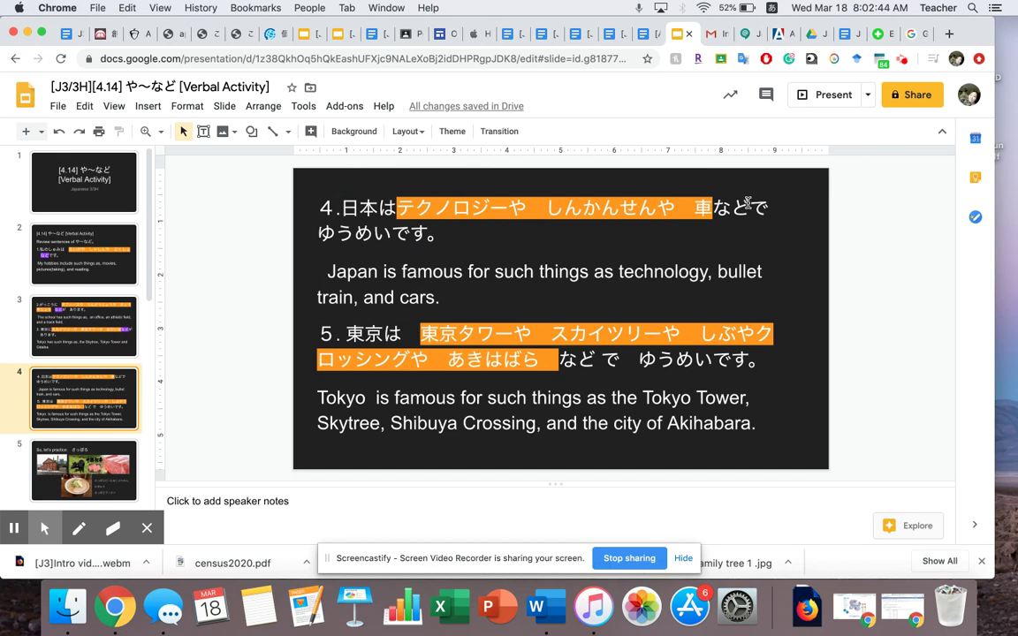
Highlight など purple in sentences 4 and 5, then open the さっぽろ slide.
{"action": "left_click_drag", "start_coordinate": [749, 209], "coordinate": [720, 209]}
{"action": "left_click", "coordinate": [616, 131]}
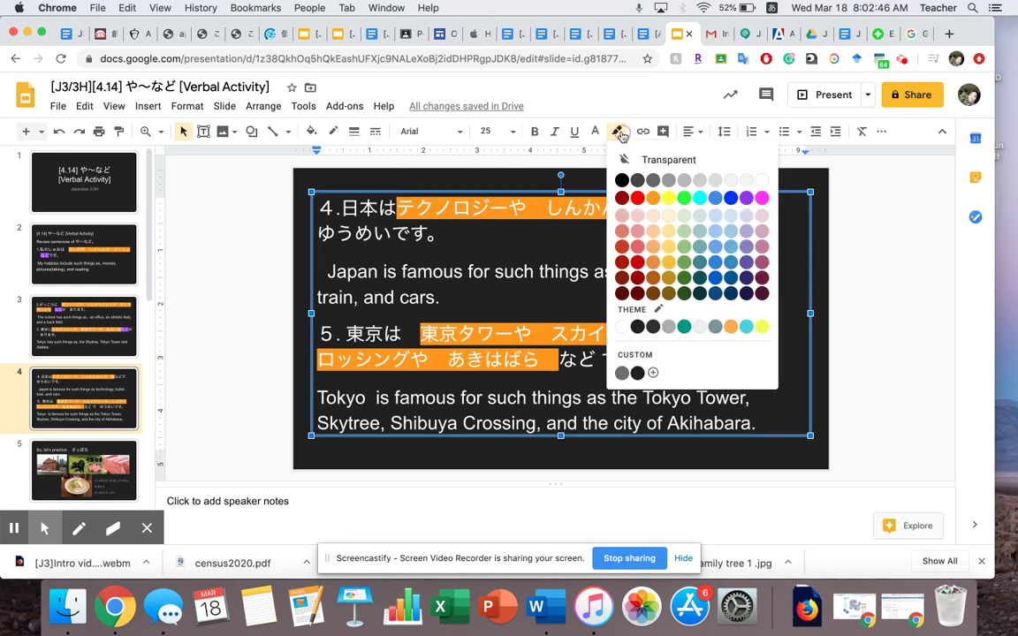
{"action": "left_click", "coordinate": [747, 197]}
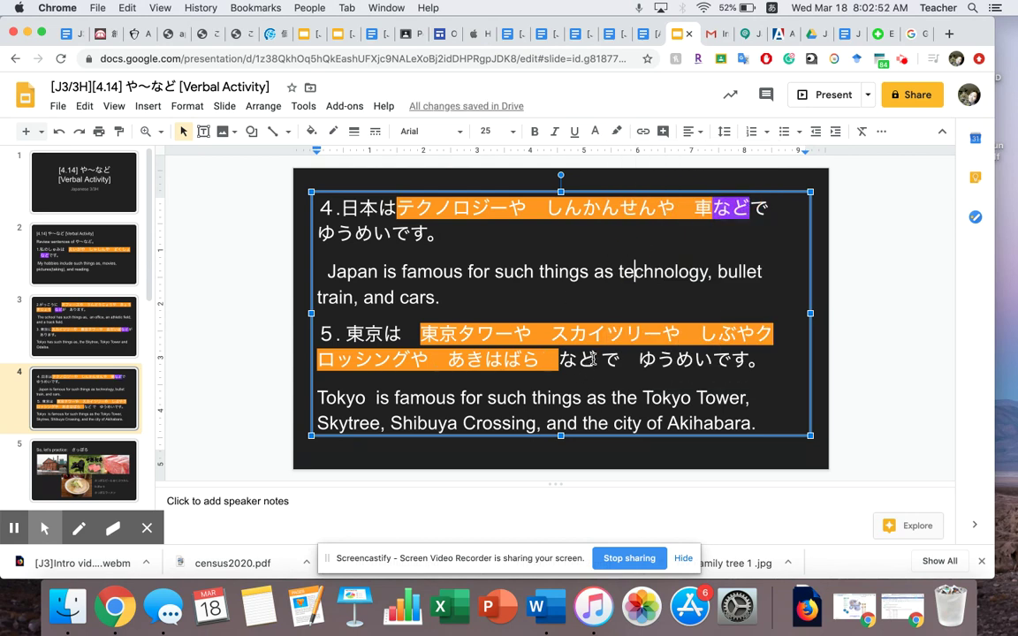
{"action": "left_click_drag", "start_coordinate": [596, 360], "coordinate": [560, 360]}
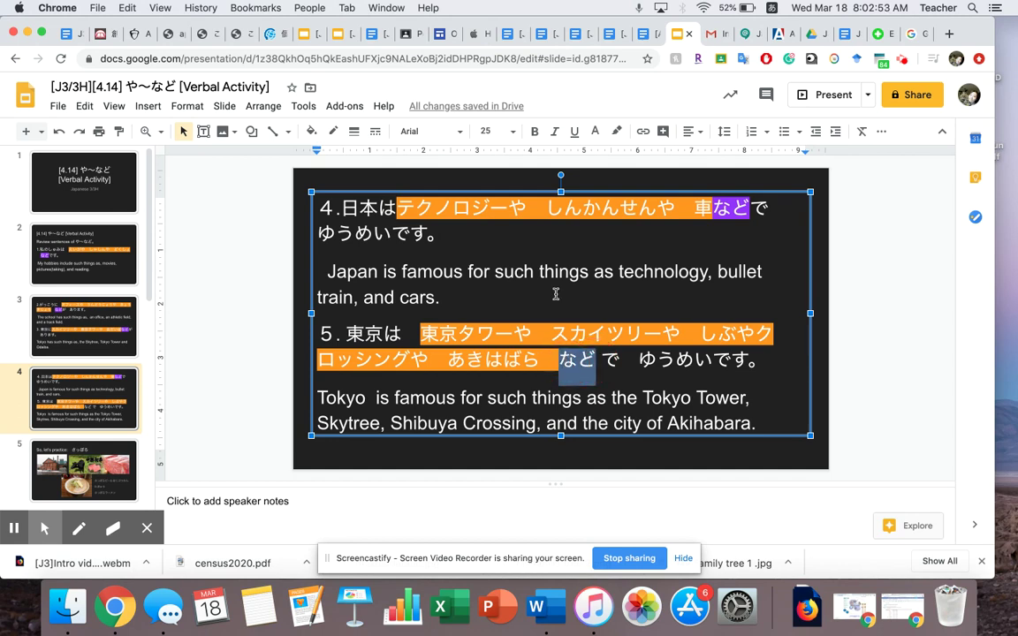
{"action": "left_click", "coordinate": [614, 131]}
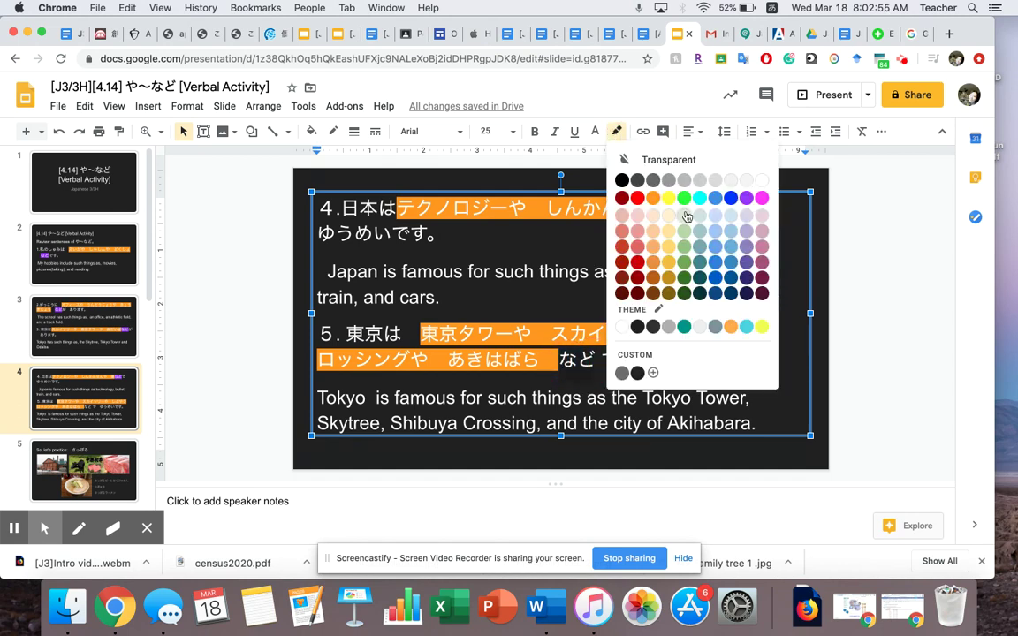
{"action": "left_click", "coordinate": [749, 199]}
{"action": "left_click", "coordinate": [89, 460]}
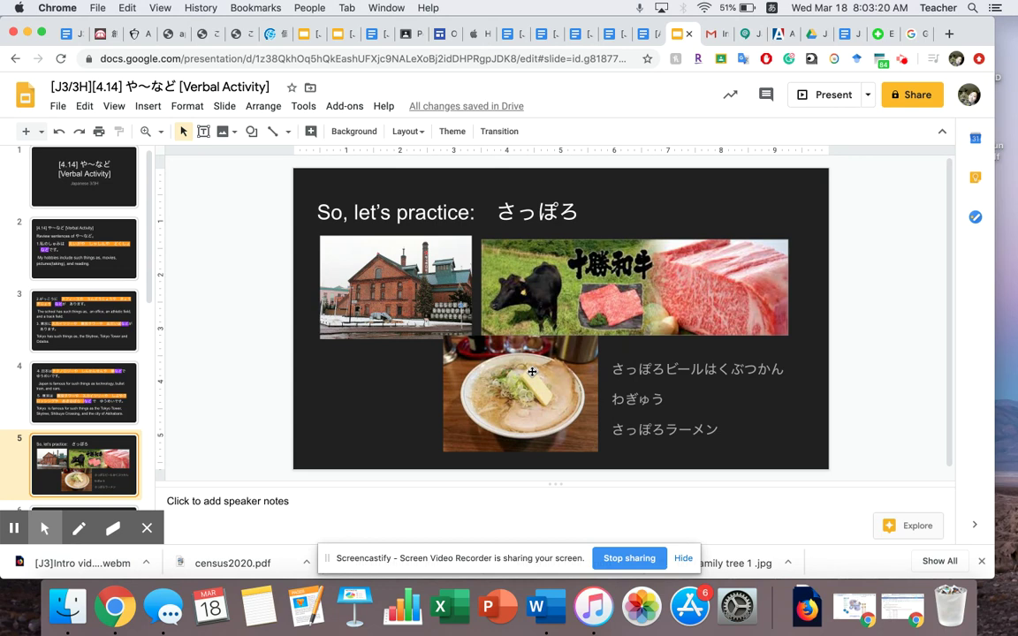
Step to the とうきょう slide, then open the なごや practice slide.
{"action": "scroll", "coordinate": [117, 399], "scroll_direction": "down", "scroll_amount": 2}
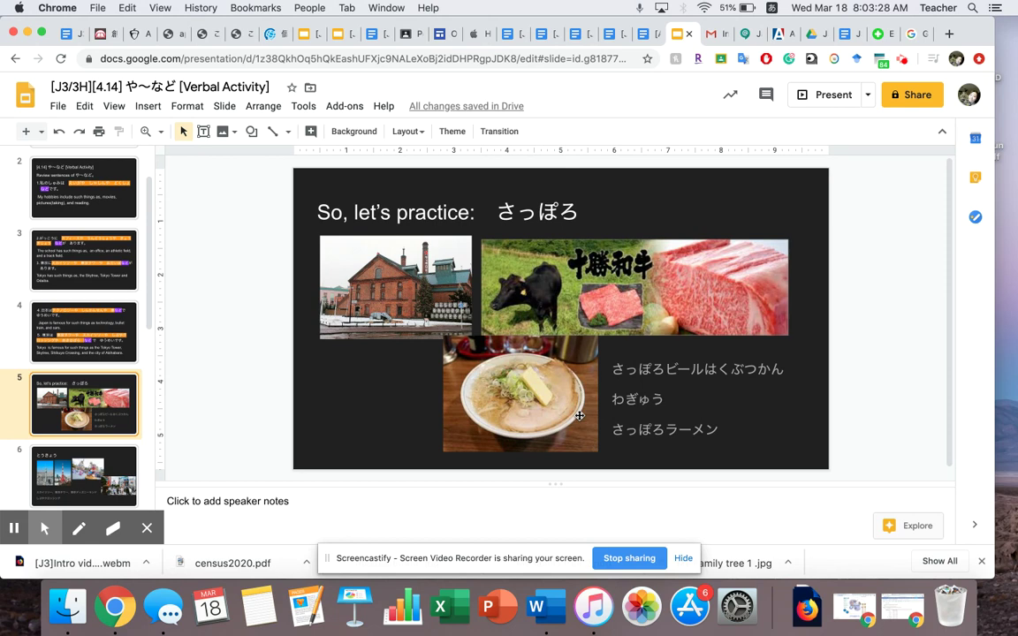
{"action": "key", "text": "Down"}
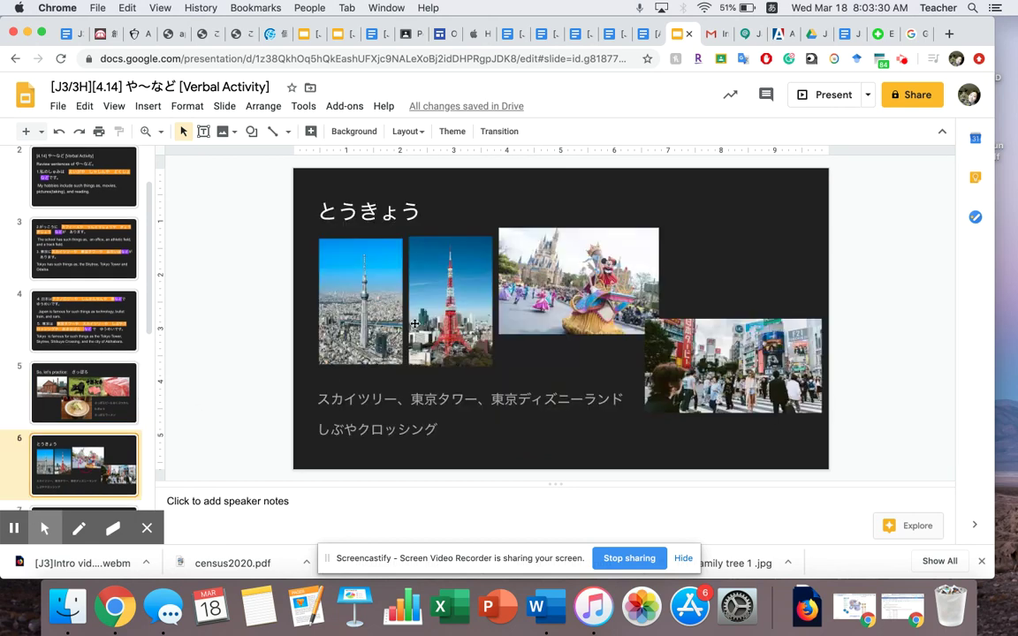
{"action": "key", "text": "Down"}
{"action": "key", "text": "Up"}
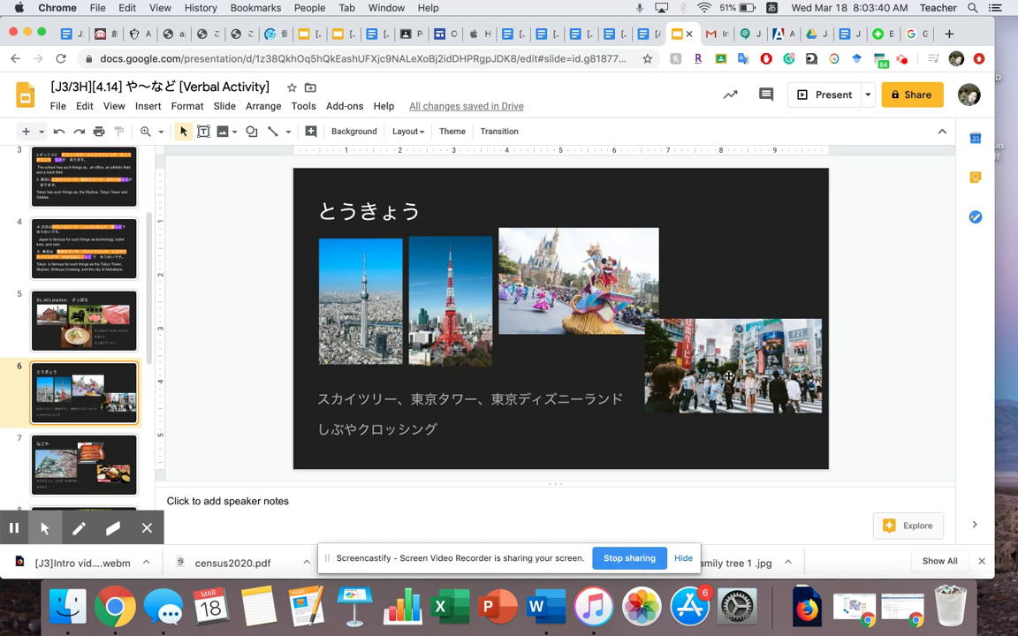
{"action": "left_click", "coordinate": [105, 463]}
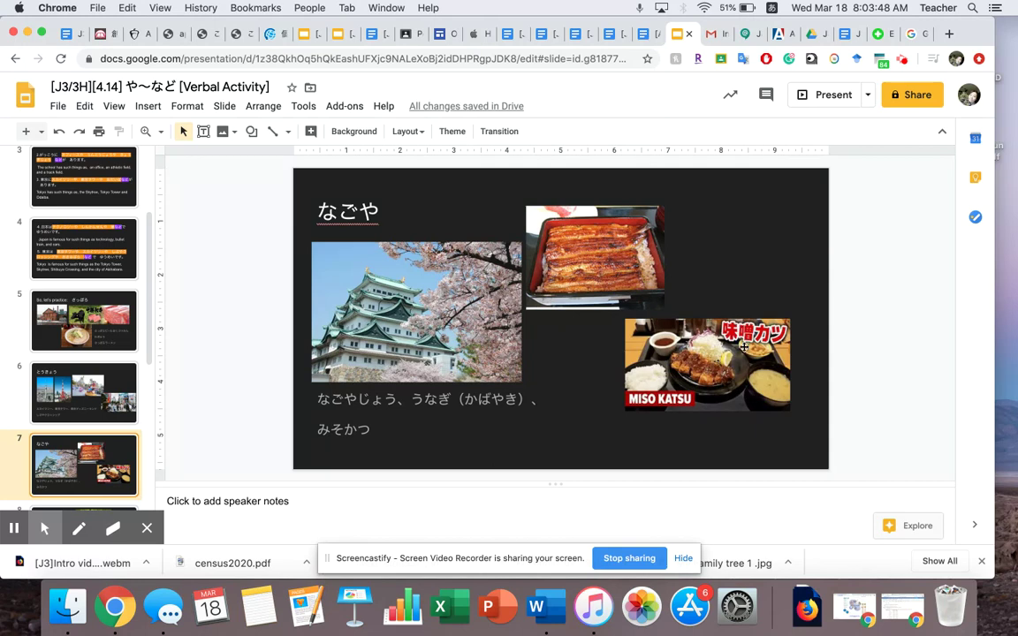
{"action": "scroll", "coordinate": [100, 380], "scroll_direction": "down", "scroll_amount": 5}
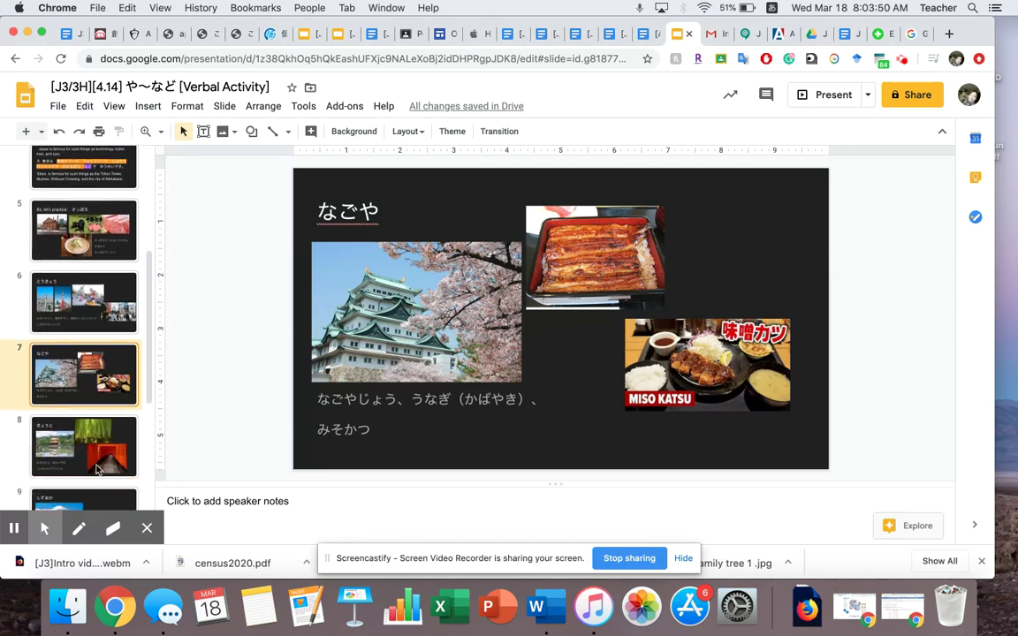
Open the きょうと, しずおか, ひろしま and なは slides in turn.
{"action": "left_click", "coordinate": [100, 381]}
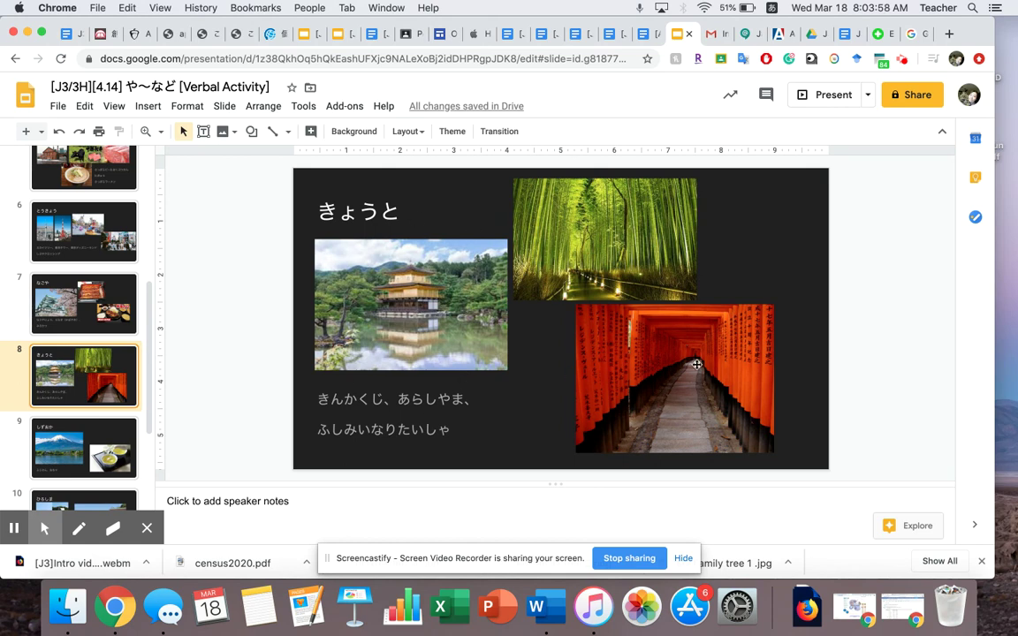
{"action": "left_click", "coordinate": [97, 449]}
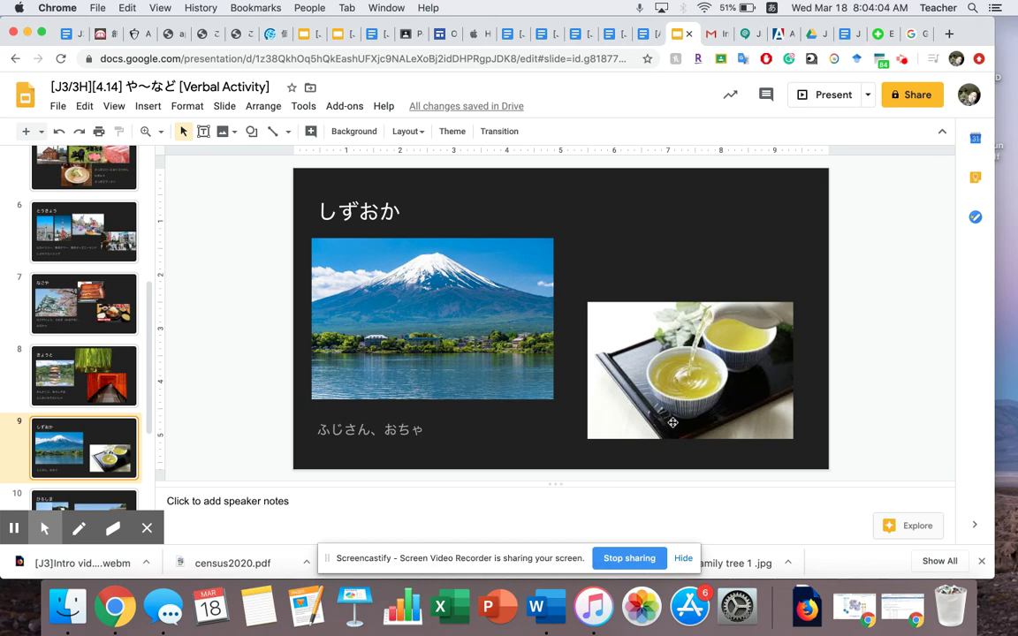
{"action": "scroll", "coordinate": [120, 430], "scroll_direction": "down", "scroll_amount": 1}
{"action": "scroll", "coordinate": [120, 431], "scroll_direction": "down", "scroll_amount": 3}
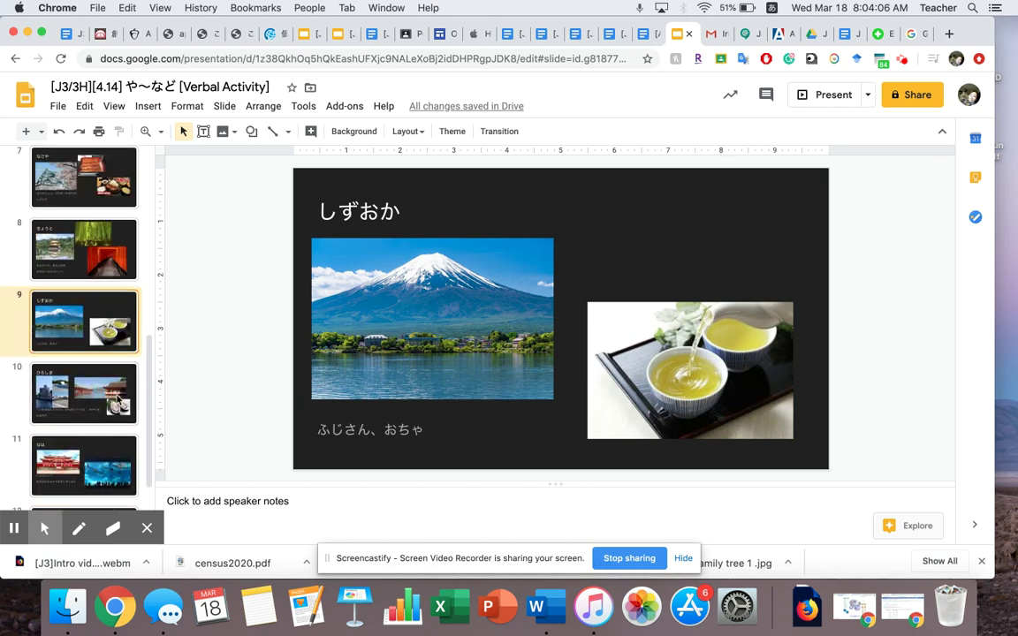
{"action": "left_click", "coordinate": [109, 389]}
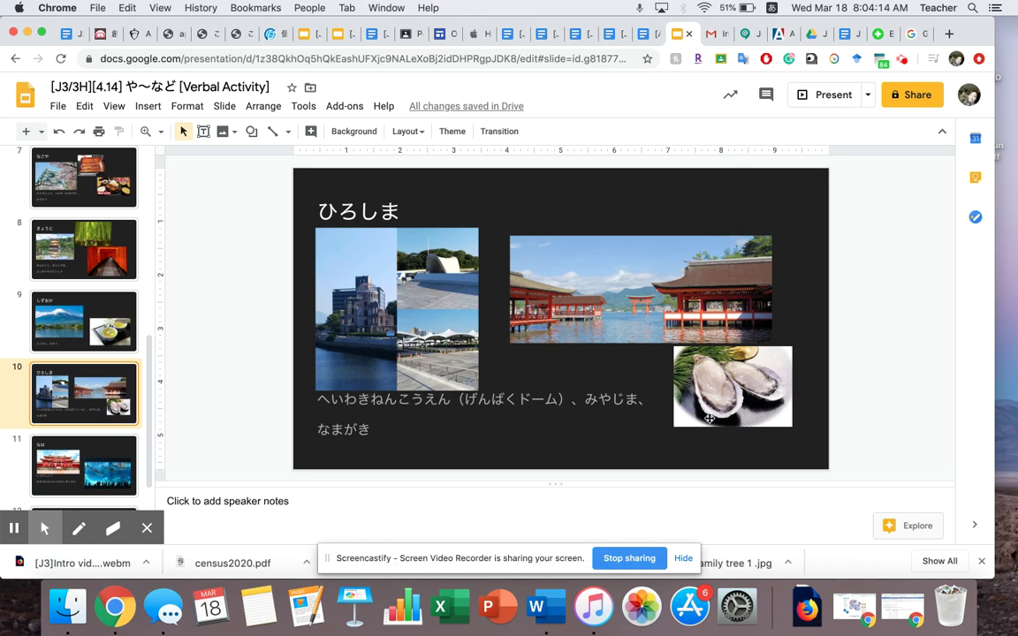
{"action": "left_click", "coordinate": [73, 471]}
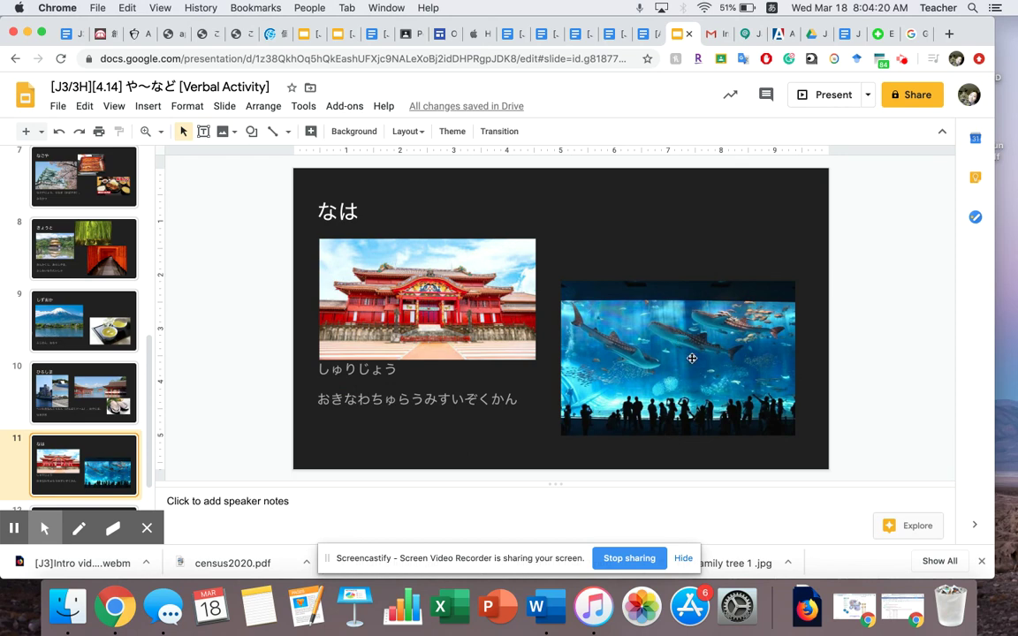
Glance at the Flipgrid slide, then view Sapporo and Kyoto, selecting the torii gate photo.
{"action": "key", "text": "Down"}
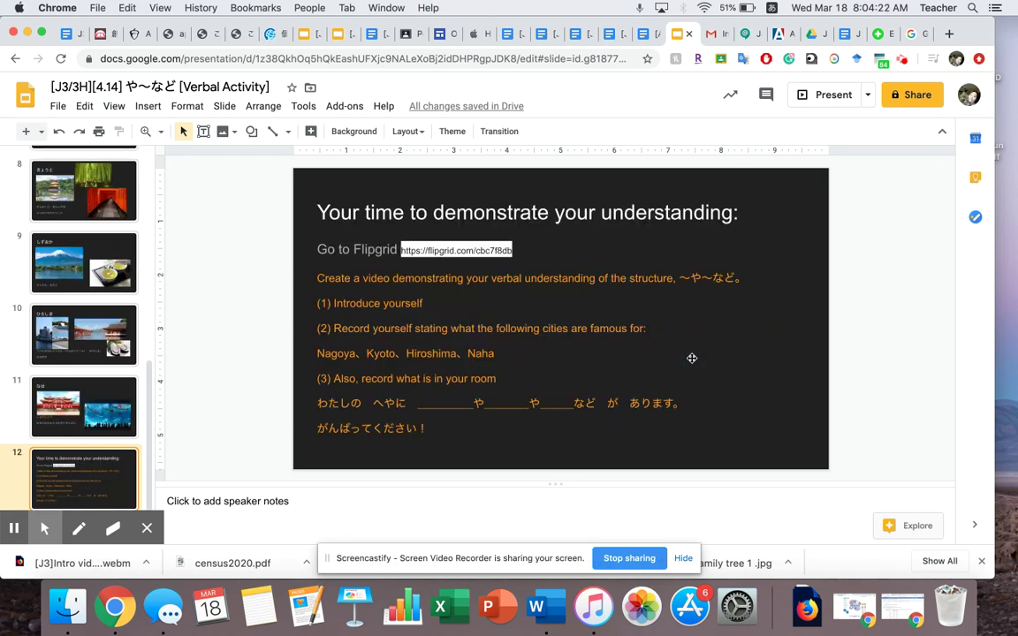
{"action": "scroll", "coordinate": [91, 353], "scroll_direction": "up", "scroll_amount": 5}
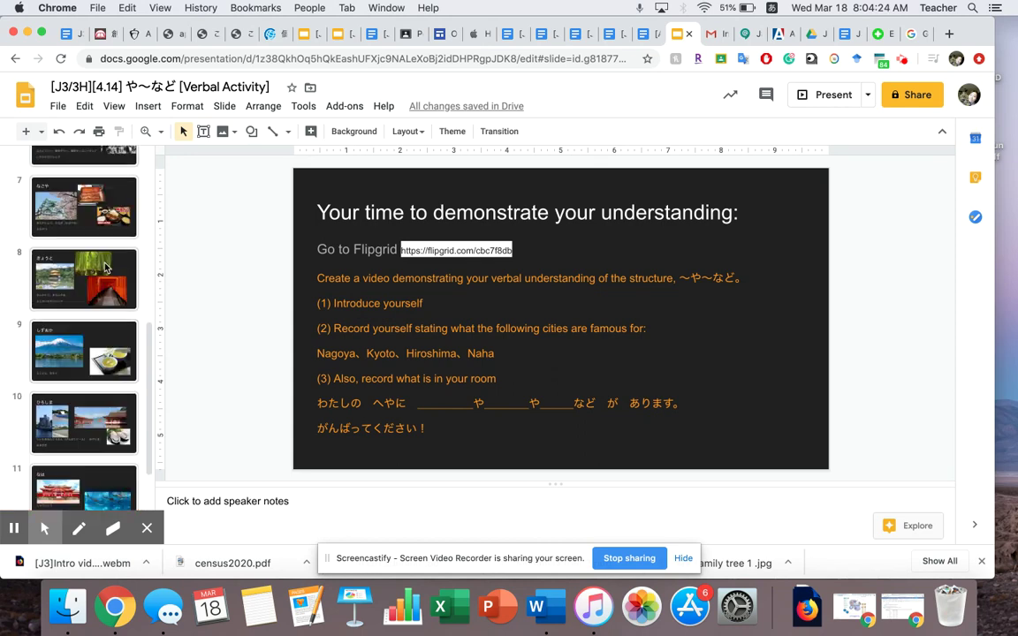
{"action": "left_click", "coordinate": [106, 198]}
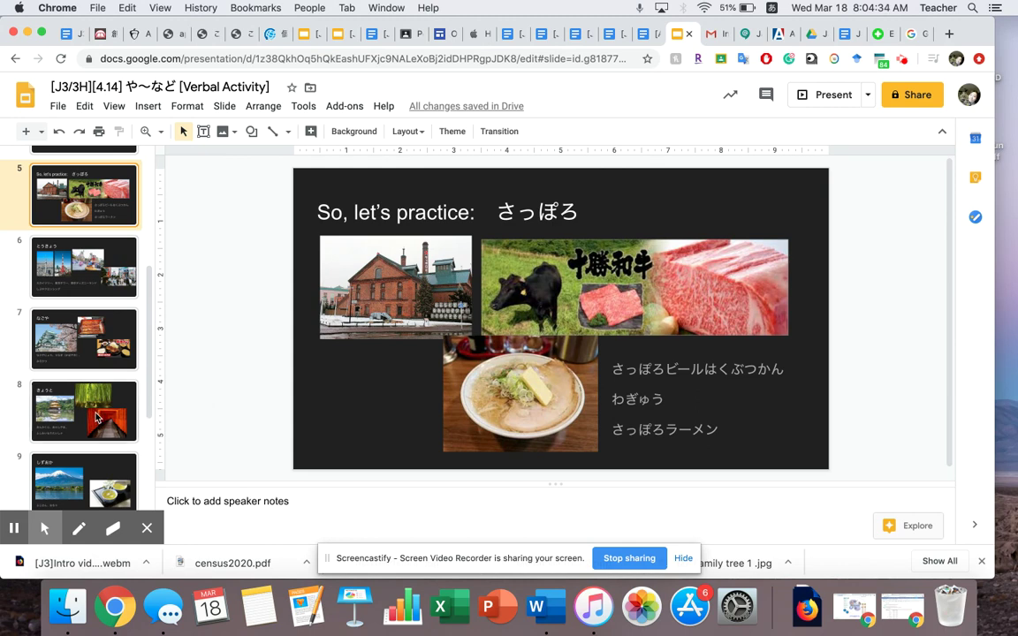
{"action": "left_click", "coordinate": [99, 381]}
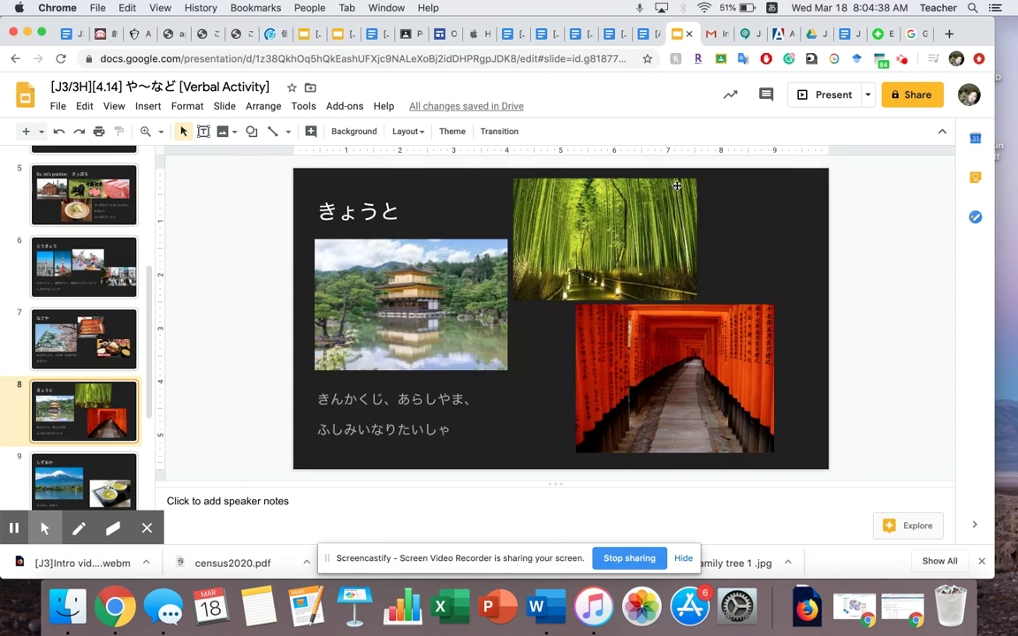
{"action": "left_click", "coordinate": [721, 356]}
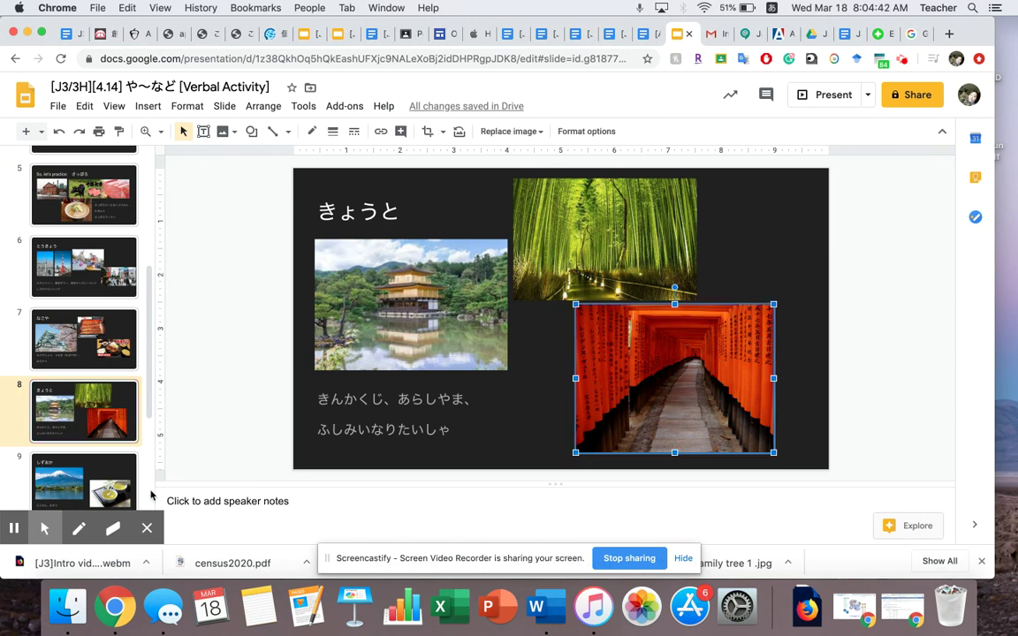
View the Shizuoka and Naha slides, then return to Sapporo and start the red pen.
{"action": "left_click", "coordinate": [97, 477]}
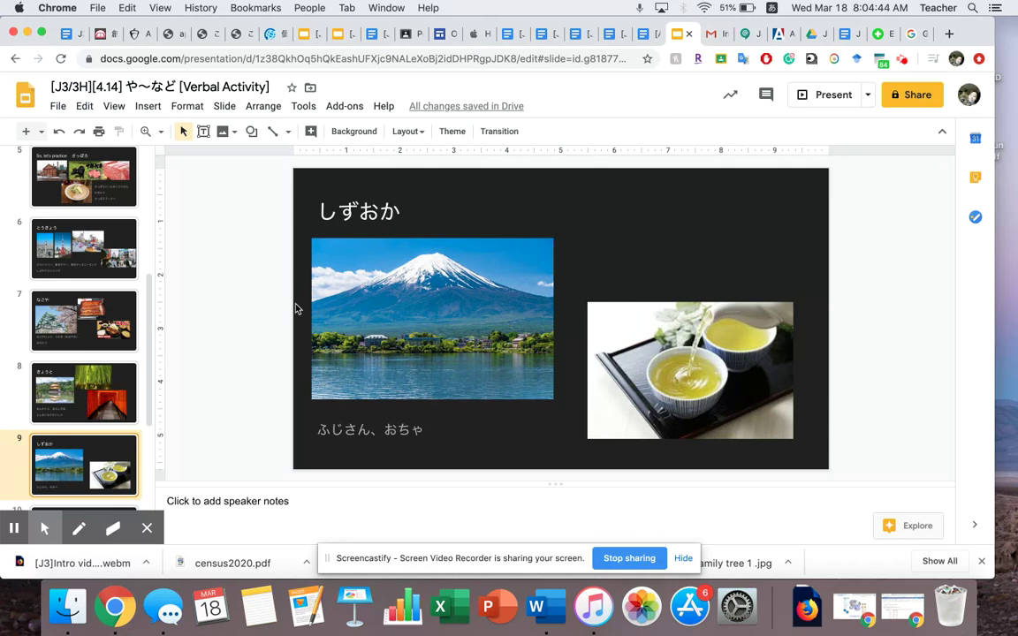
{"action": "left_click", "coordinate": [482, 324]}
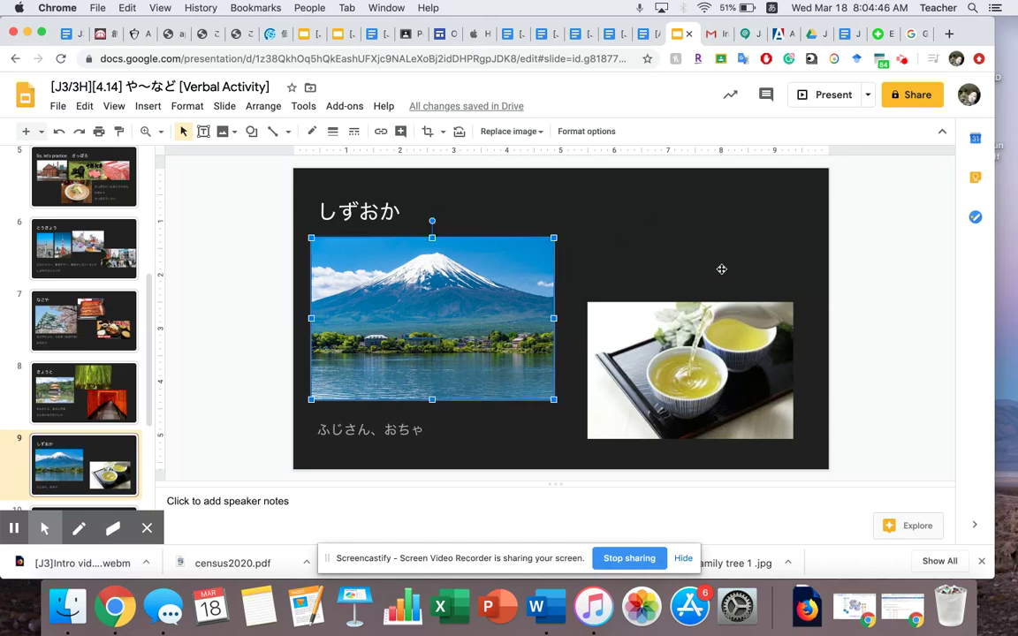
{"action": "scroll", "coordinate": [91, 409], "scroll_direction": "down", "scroll_amount": 3}
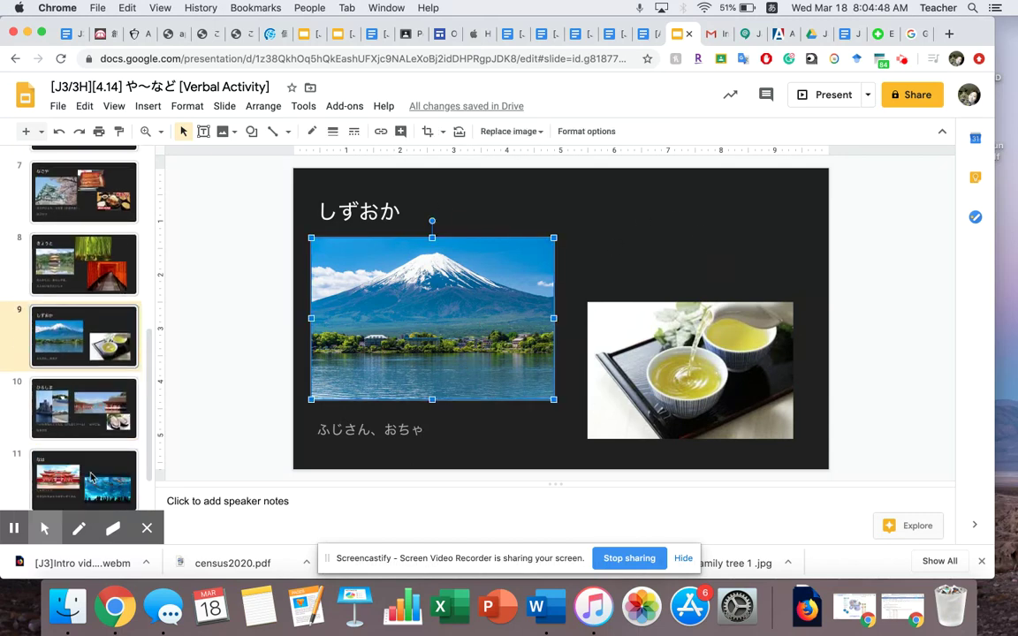
{"action": "left_click", "coordinate": [91, 485]}
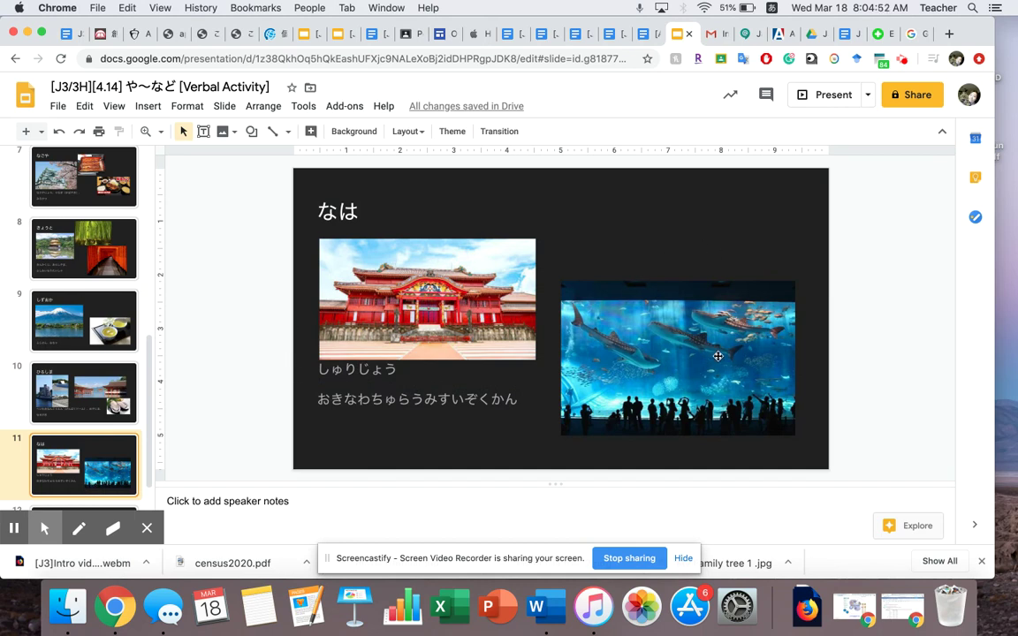
{"action": "scroll", "coordinate": [109, 416], "scroll_direction": "down", "scroll_amount": 1}
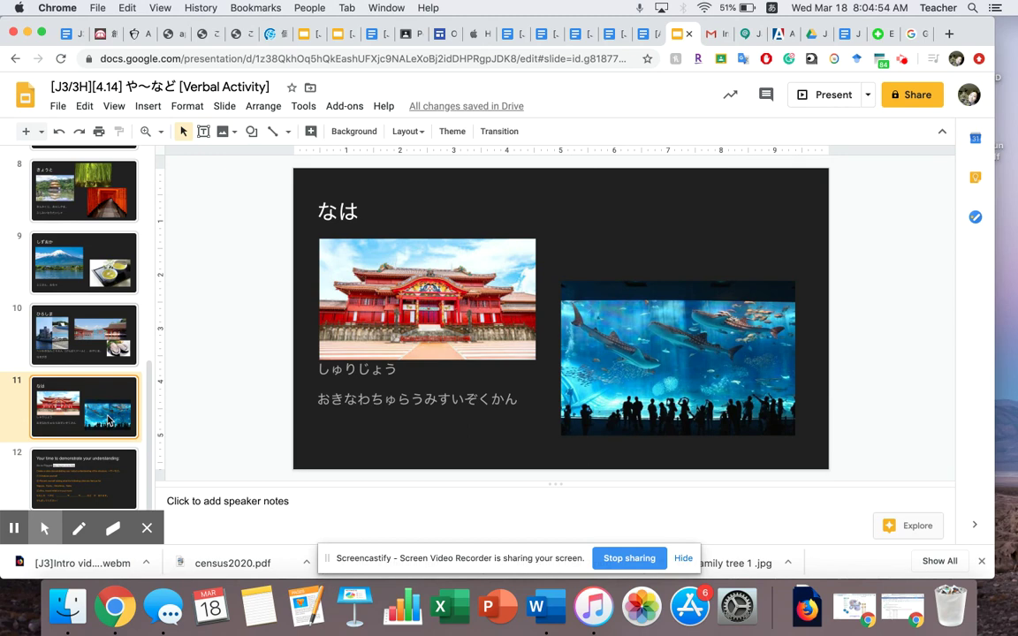
{"action": "scroll", "coordinate": [102, 266], "scroll_direction": "up", "scroll_amount": 3}
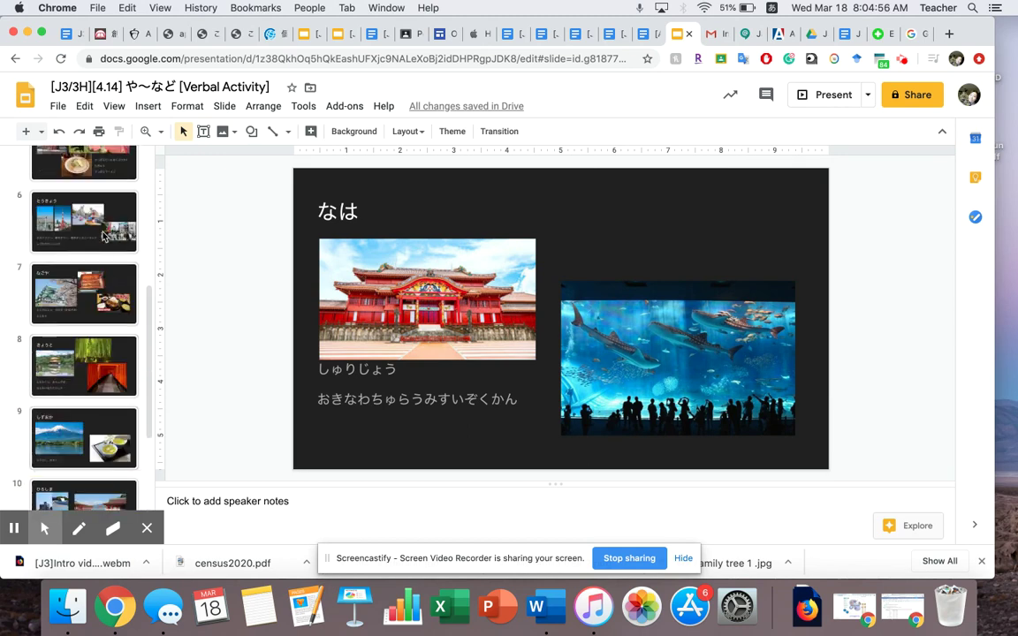
{"action": "scroll", "coordinate": [101, 228], "scroll_direction": "up", "scroll_amount": 1}
{"action": "left_click", "coordinate": [101, 203]}
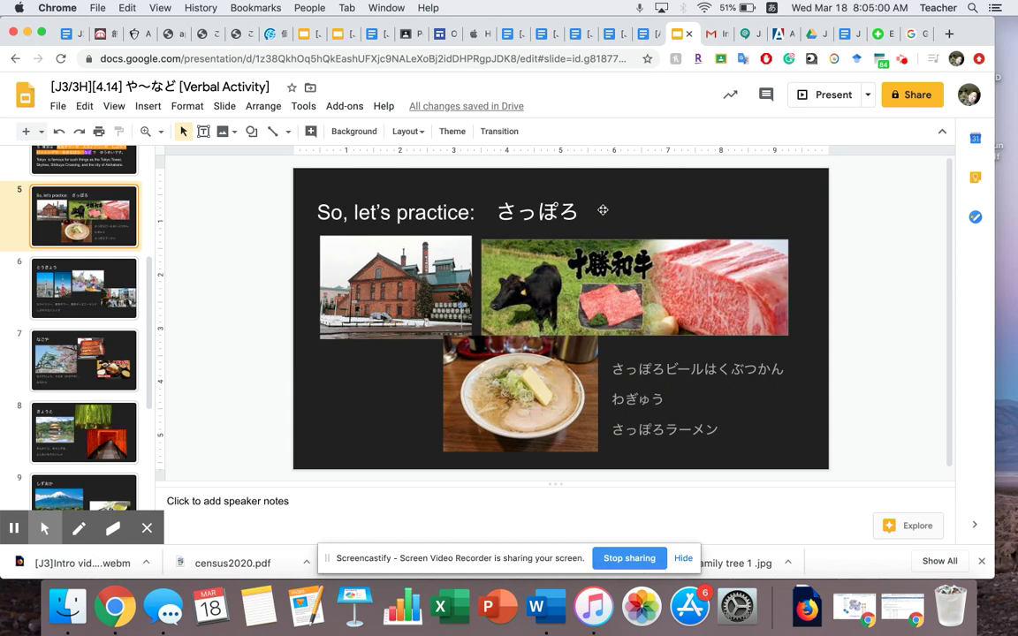
{"action": "left_click", "coordinate": [603, 209]}
Handwrite は after さっぽろ, や between items, など and で in red.
{"action": "left_click", "coordinate": [78, 529]}
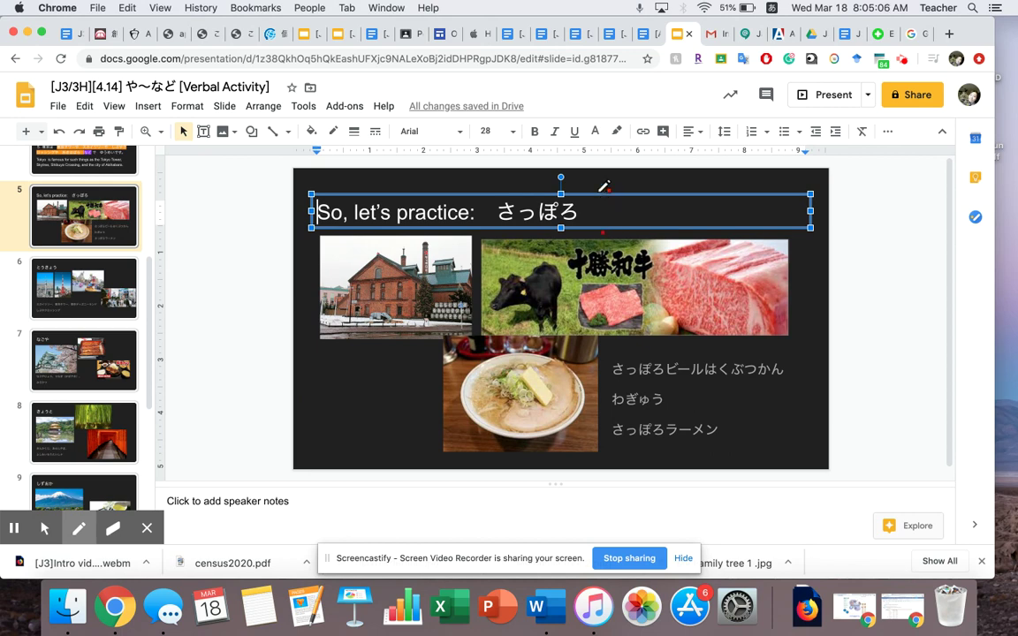
{"action": "mouse_move", "coordinate": [599, 195]}
{"action": "left_mouse_down"}
{"action": "mouse_move", "coordinate": [601, 222]}
{"action": "mouse_move", "coordinate": [641, 196]}
{"action": "mouse_move", "coordinate": [624, 223]}
{"action": "left_mouse_up"}
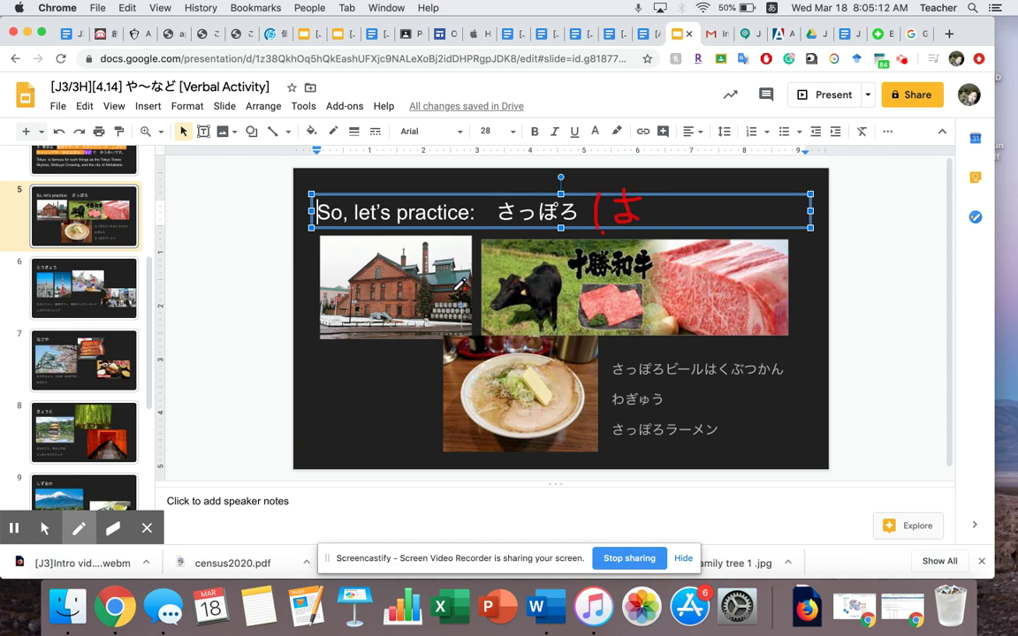
{"action": "mouse_move", "coordinate": [452, 295]}
{"action": "left_mouse_down"}
{"action": "mouse_move", "coordinate": [489, 285]}
{"action": "mouse_move", "coordinate": [468, 285]}
{"action": "mouse_move", "coordinate": [485, 308]}
{"action": "left_mouse_up"}
{"action": "mouse_move", "coordinate": [764, 300]}
{"action": "left_mouse_down"}
{"action": "mouse_move", "coordinate": [795, 284]}
{"action": "mouse_move", "coordinate": [775, 279]}
{"action": "mouse_move", "coordinate": [770, 292]}
{"action": "mouse_move", "coordinate": [790, 308]}
{"action": "left_mouse_up"}
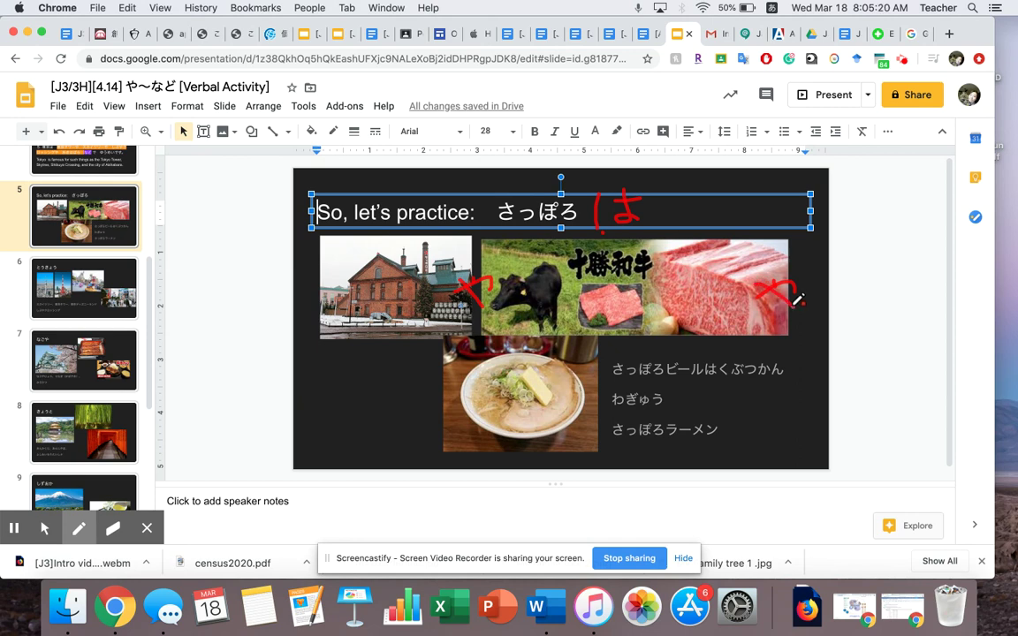
{"action": "mouse_move", "coordinate": [725, 421]}
{"action": "left_mouse_down"}
{"action": "mouse_move", "coordinate": [745, 419]}
{"action": "mouse_move", "coordinate": [734, 433]}
{"action": "mouse_move", "coordinate": [752, 417]}
{"action": "mouse_move", "coordinate": [762, 447]}
{"action": "mouse_move", "coordinate": [778, 427]}
{"action": "mouse_move", "coordinate": [796, 450]}
{"action": "mouse_move", "coordinate": [793, 423]}
{"action": "left_mouse_up"}
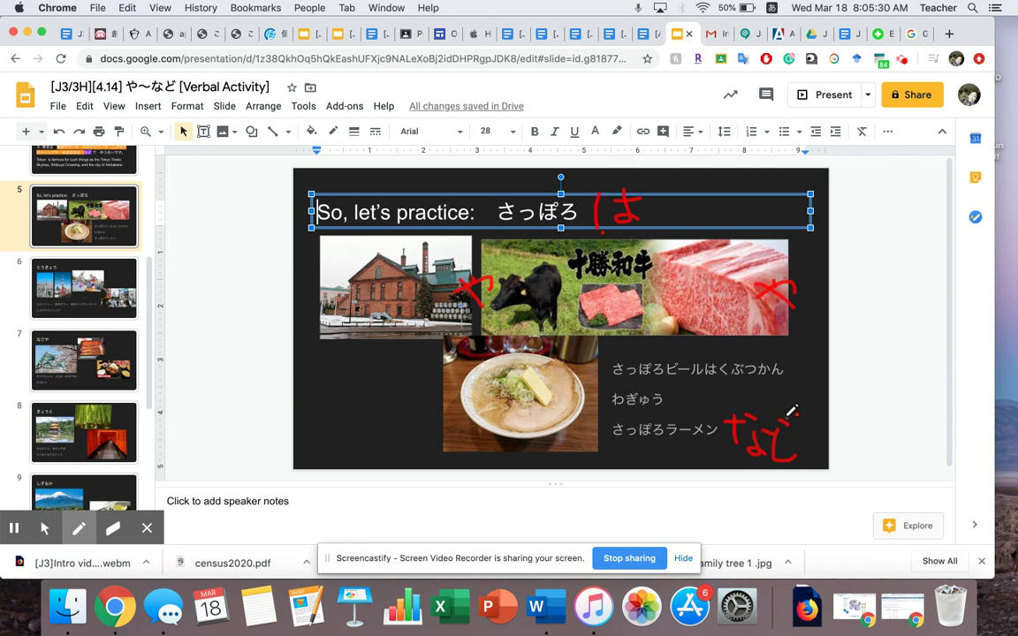
{"action": "mouse_move", "coordinate": [825, 316]}
{"action": "left_mouse_down"}
{"action": "mouse_move", "coordinate": [846, 386]}
{"action": "mouse_move", "coordinate": [894, 389]}
{"action": "left_mouse_up"}
{"action": "left_click_drag", "start_coordinate": [887, 310], "coordinate": [901, 319]}
Write ゆうめいです。 in red below the slide and turn off the pen.
{"action": "left_click_drag", "start_coordinate": [358, 488], "coordinate": [403, 504]}
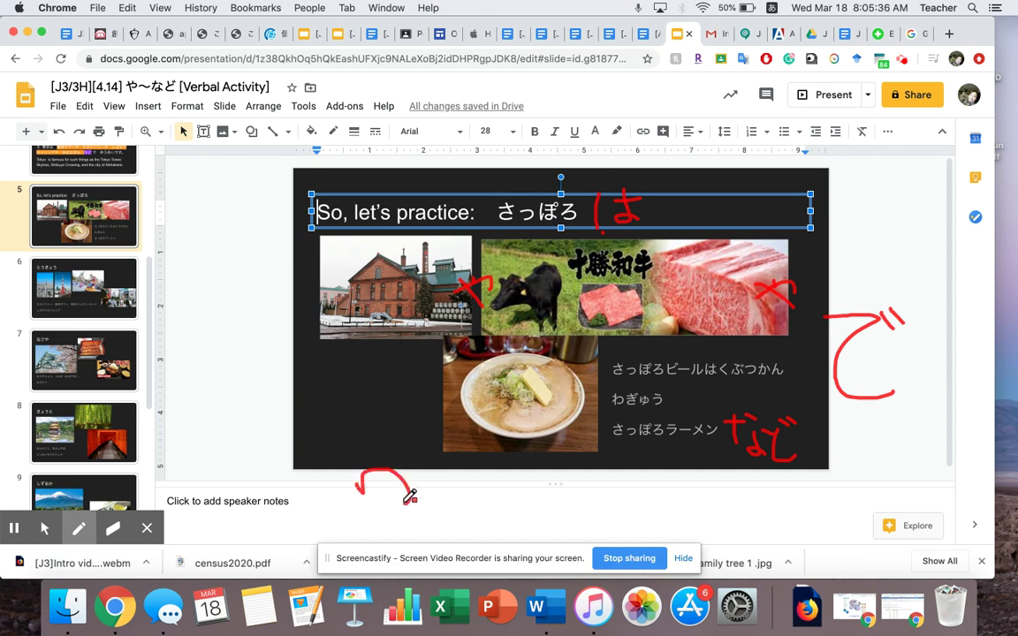
{"action": "left_click_drag", "start_coordinate": [399, 460], "coordinate": [387, 535]}
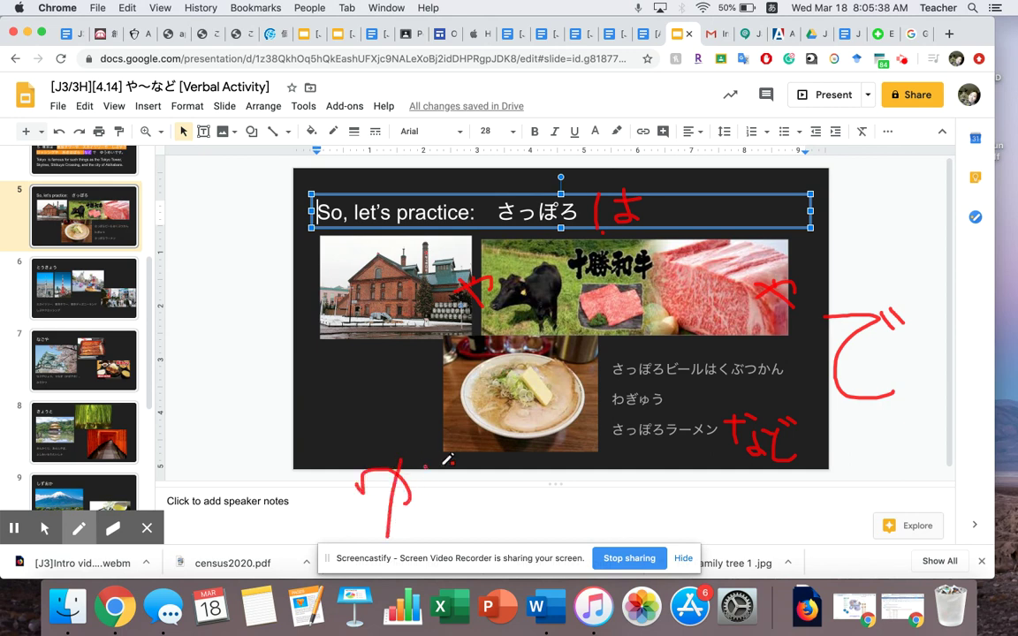
{"action": "mouse_move", "coordinate": [425, 467]}
{"action": "left_mouse_down"}
{"action": "mouse_move", "coordinate": [452, 471]}
{"action": "mouse_move", "coordinate": [449, 540]}
{"action": "left_mouse_up"}
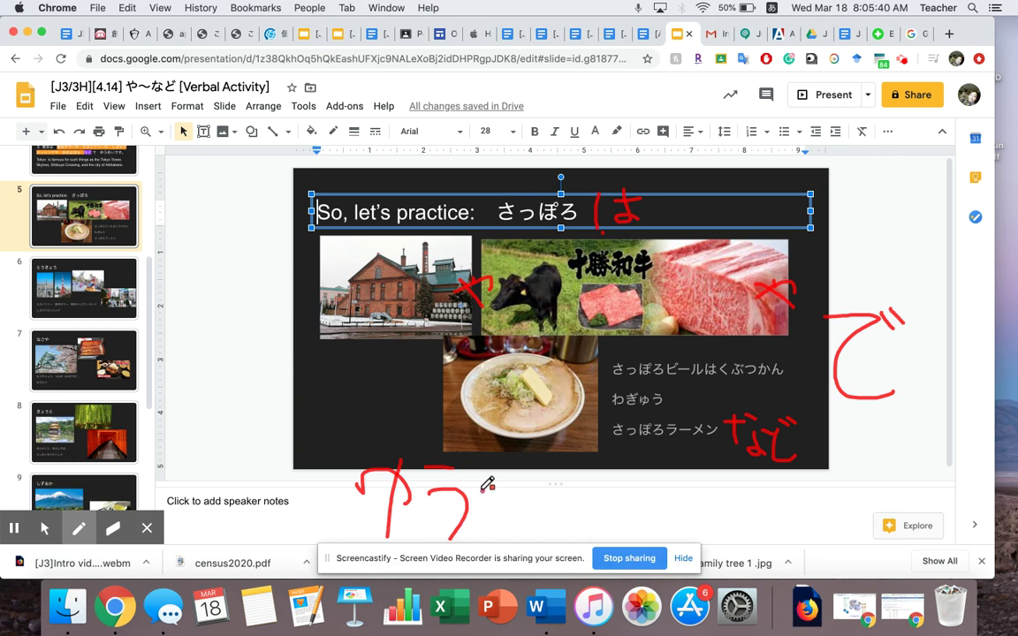
{"action": "left_click_drag", "start_coordinate": [492, 495], "coordinate": [536, 523]}
{"action": "mouse_move", "coordinate": [523, 482]}
{"action": "left_mouse_down"}
{"action": "mouse_move", "coordinate": [505, 522]}
{"action": "mouse_move", "coordinate": [546, 505]}
{"action": "mouse_move", "coordinate": [557, 531]}
{"action": "left_mouse_up"}
{"action": "left_click_drag", "start_coordinate": [572, 506], "coordinate": [584, 522]}
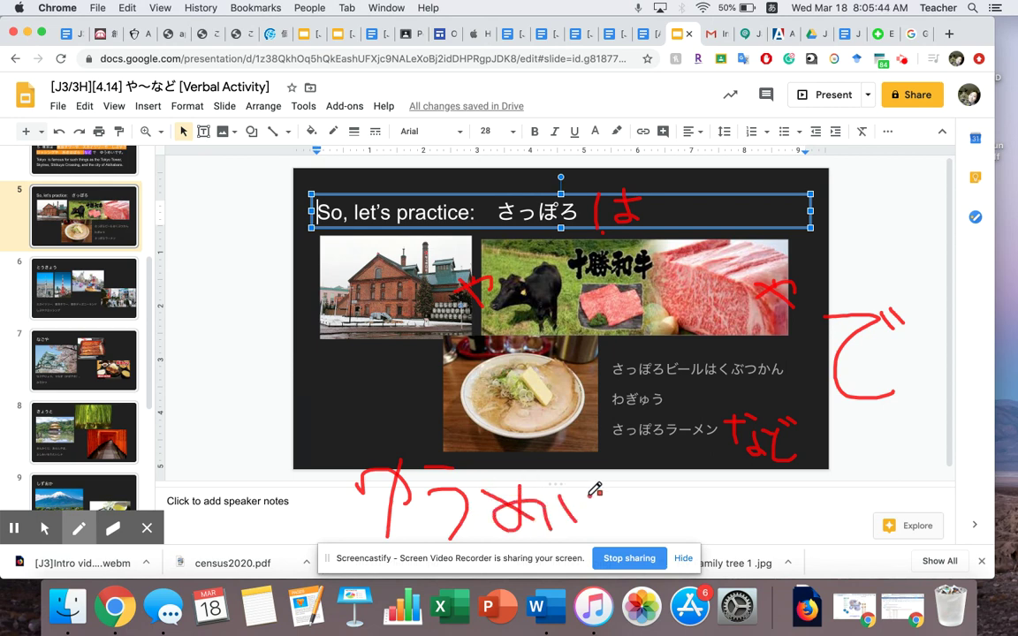
{"action": "mouse_move", "coordinate": [624, 487]}
{"action": "left_mouse_down"}
{"action": "mouse_move", "coordinate": [635, 528]}
{"action": "mouse_move", "coordinate": [665, 478]}
{"action": "left_mouse_up"}
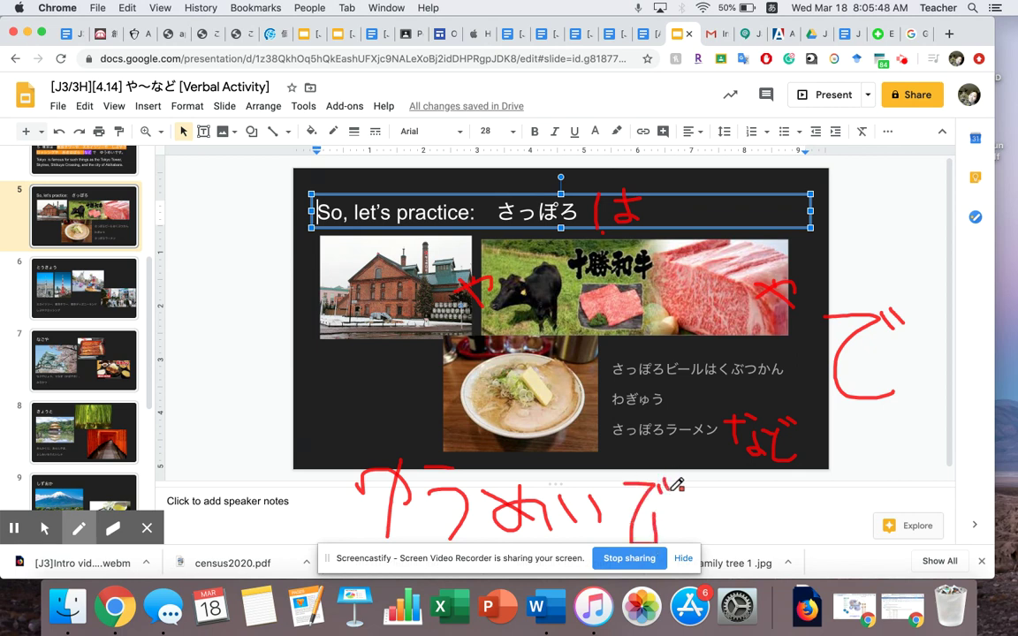
{"action": "mouse_move", "coordinate": [677, 483]}
{"action": "left_mouse_down"}
{"action": "mouse_move", "coordinate": [719, 482]}
{"action": "mouse_move", "coordinate": [704, 538]}
{"action": "left_mouse_up"}
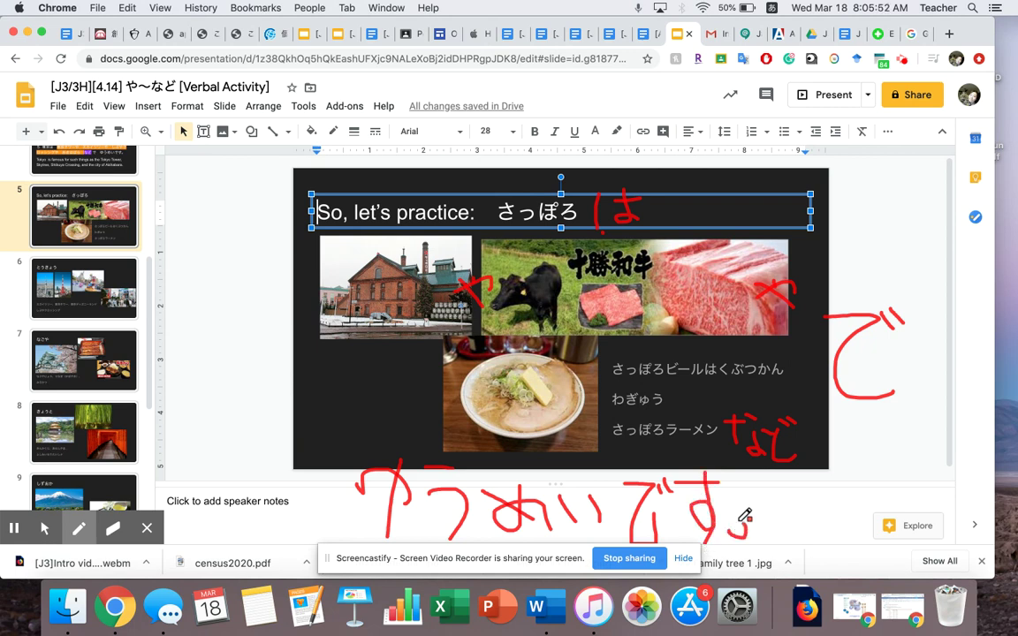
{"action": "left_click_drag", "start_coordinate": [732, 528], "coordinate": [734, 533]}
{"action": "left_click", "coordinate": [44, 529]}
Show slide 12, the 'Your time to demonstrate your understanding' Flipgrid assignment slide.
{"action": "scroll", "coordinate": [89, 398], "scroll_direction": "down", "scroll_amount": 5}
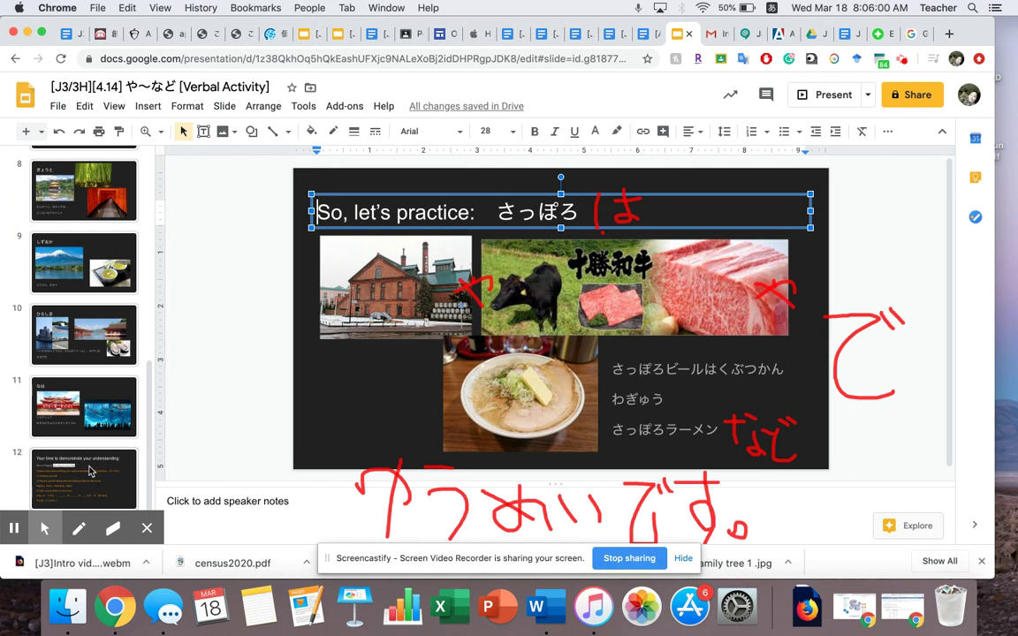
{"action": "left_click", "coordinate": [89, 471]}
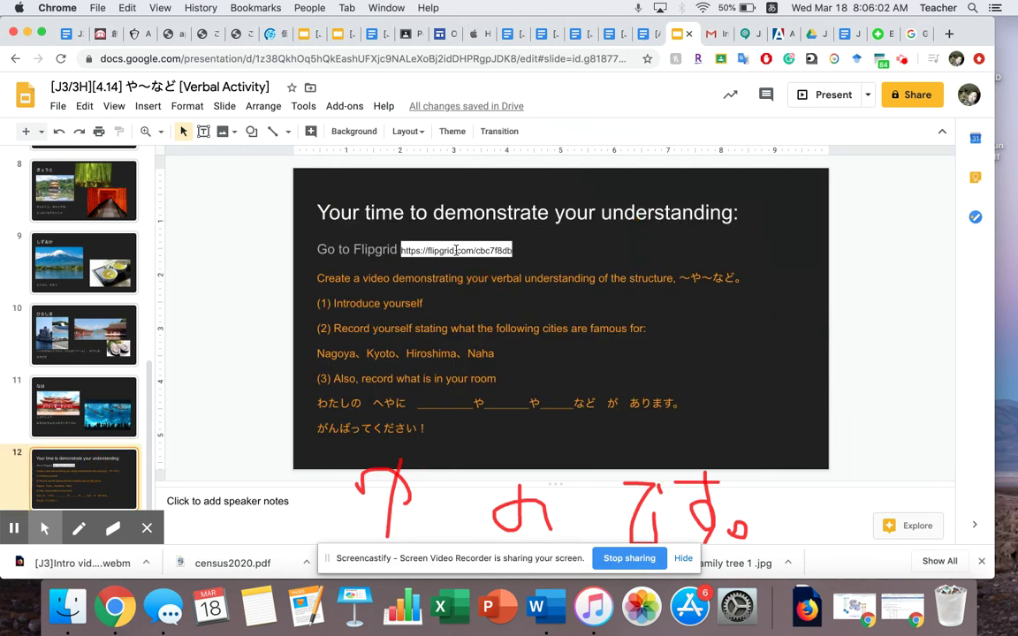